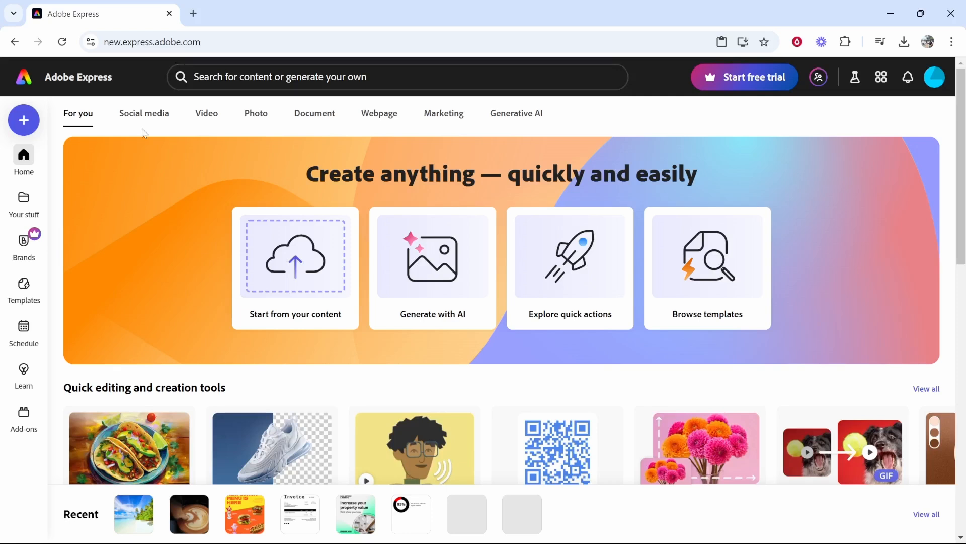
- Open the social media category and show its Instagram formats
left_click(164, 124)
scroll(223, 242, "down", 7)
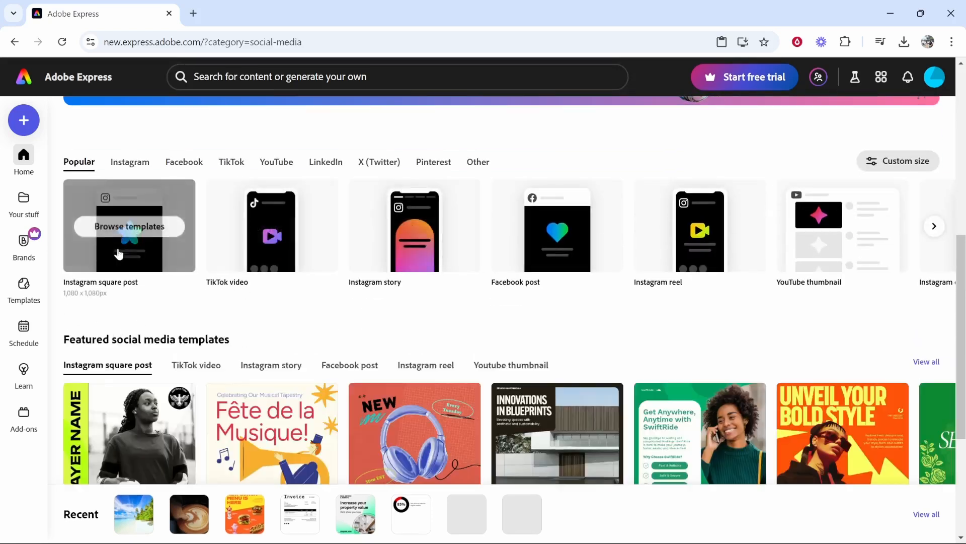
scroll(189, 298, "down", 4)
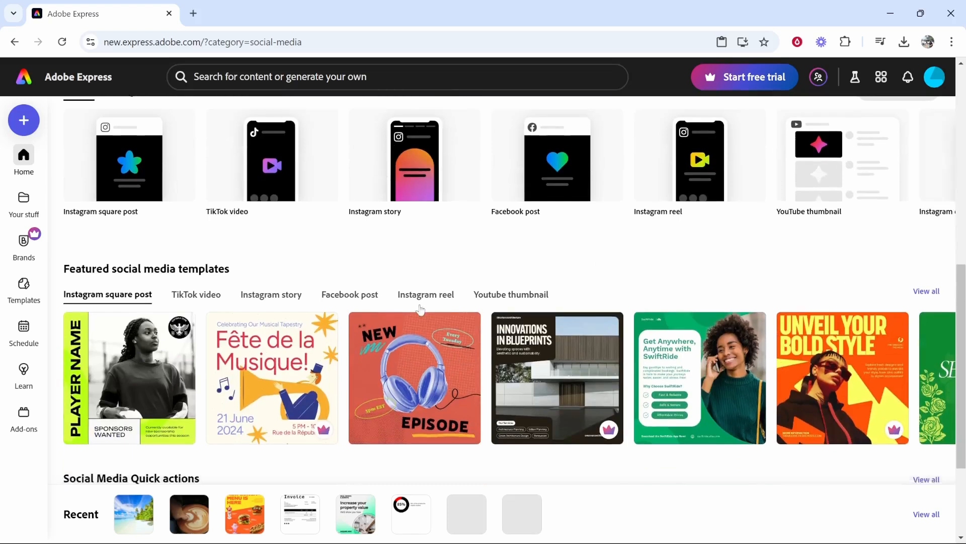
scroll(242, 337, "up", 8)
scroll(242, 341, "down", 3)
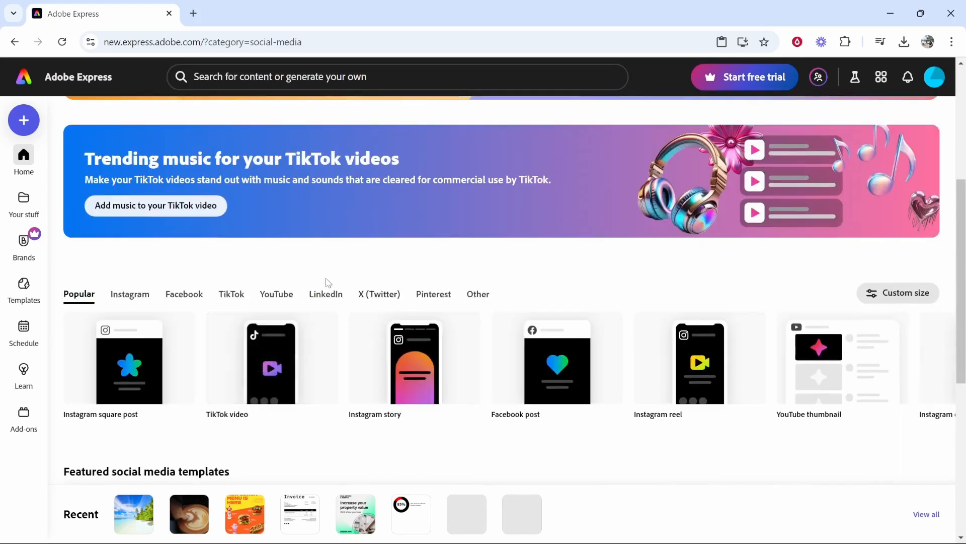
left_click(121, 297)
scroll(124, 297, "down", 1)
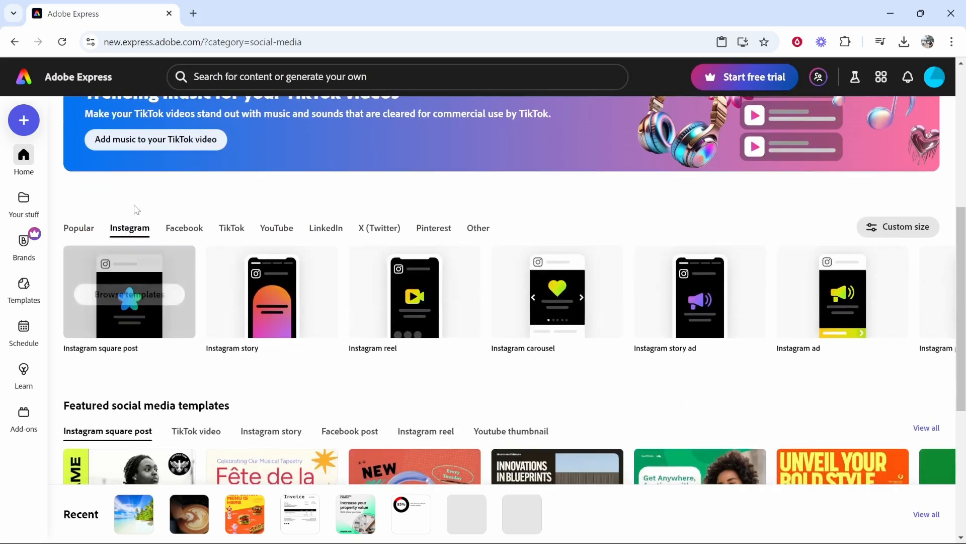
- Start a new blank Instagram square post and dismiss the Learn guidance
mouse_move(135, 250)
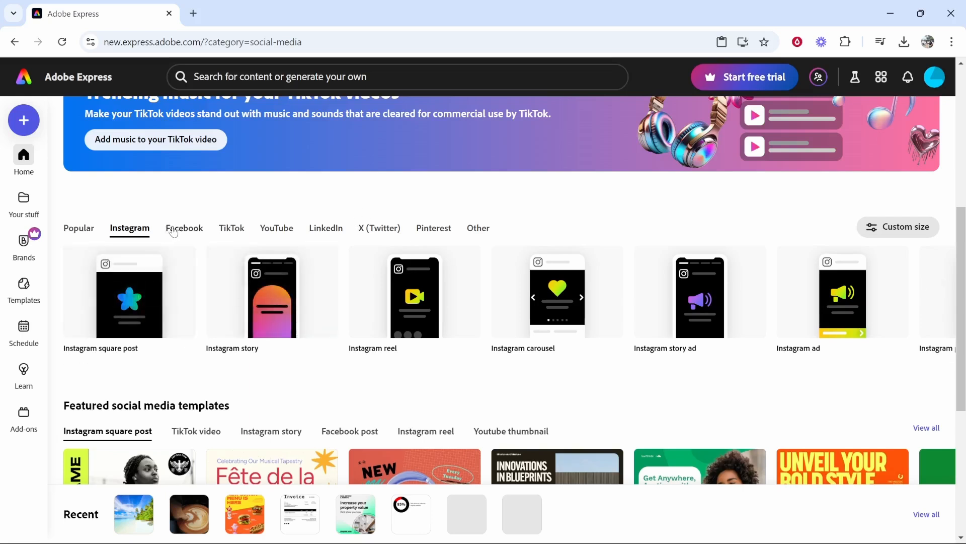
mouse_move(167, 256)
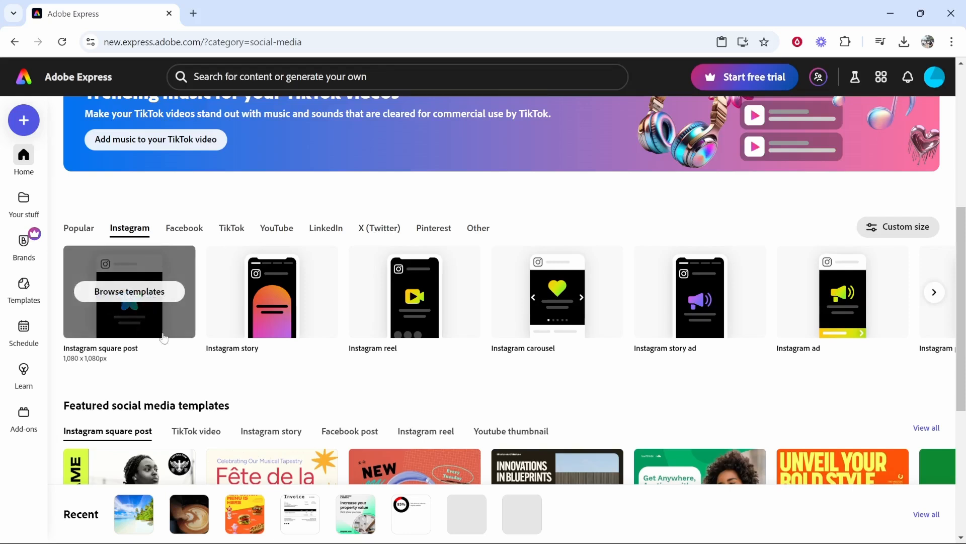
left_click(104, 297)
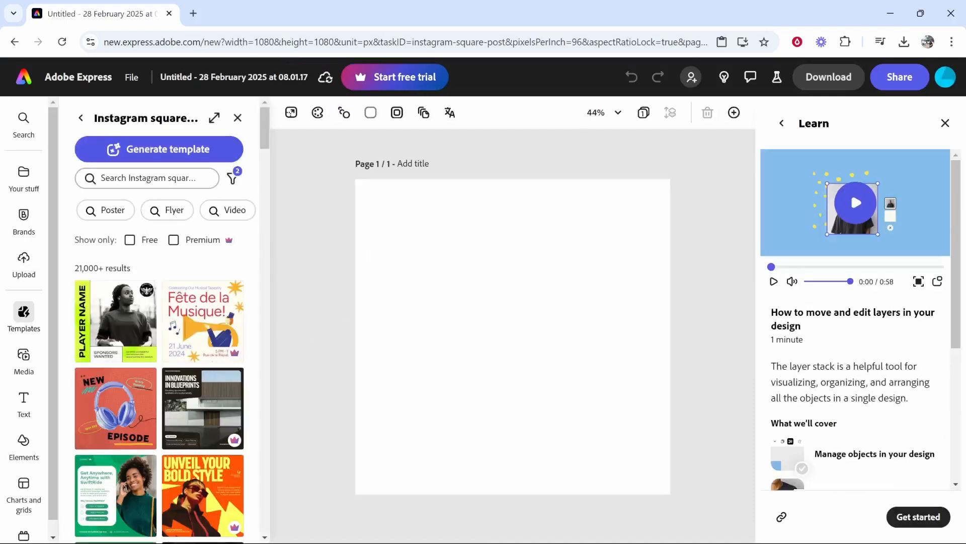
left_click(944, 124)
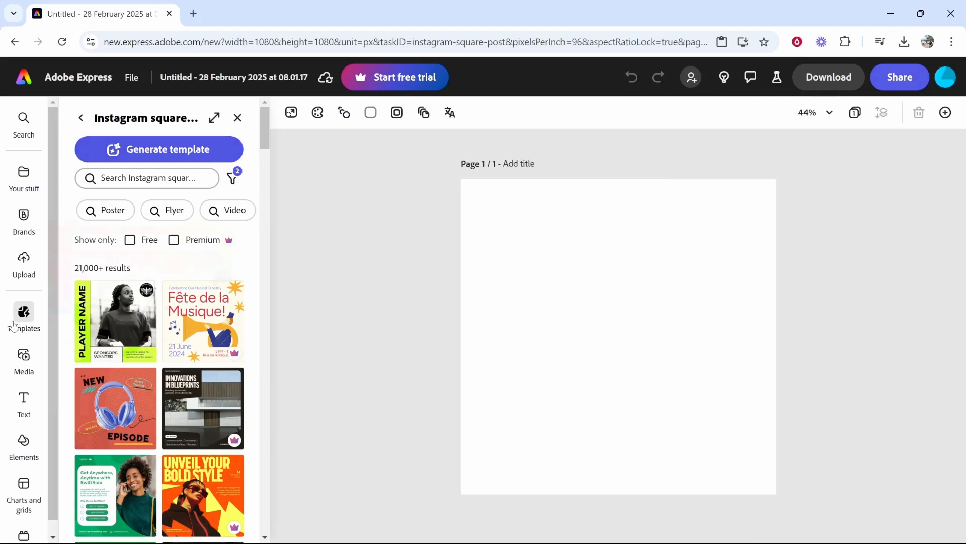
- Restrict the Instagram square post templates to free ones and browse them
mouse_move(21, 323)
left_click(130, 241)
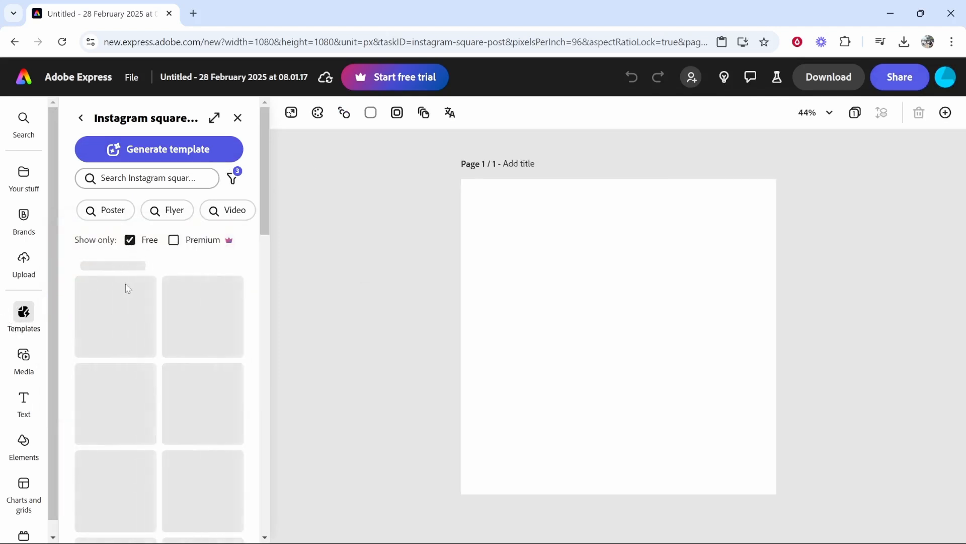
scroll(176, 290, "down", 5)
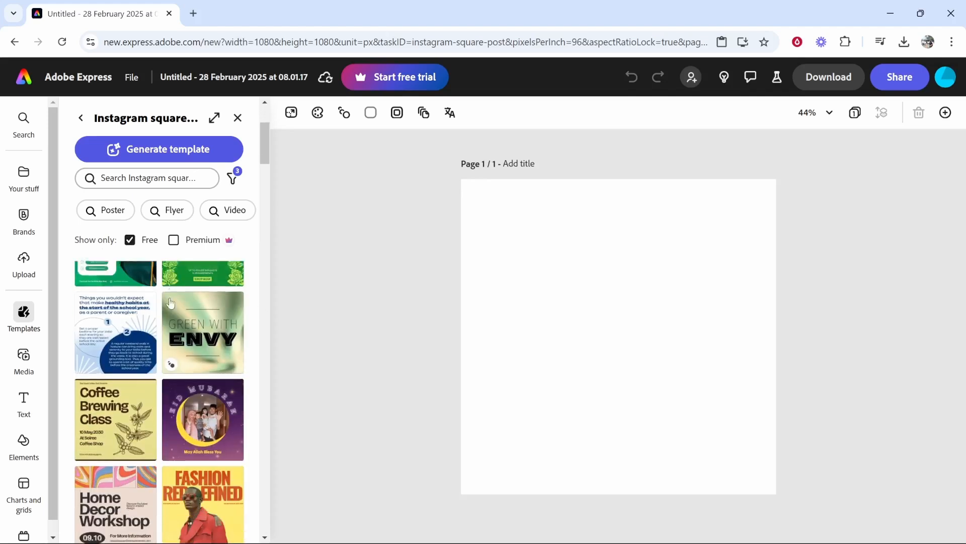
scroll(176, 291, "up", 5)
- Examine the template filter options, including Output, Style and Mood
left_click(192, 179)
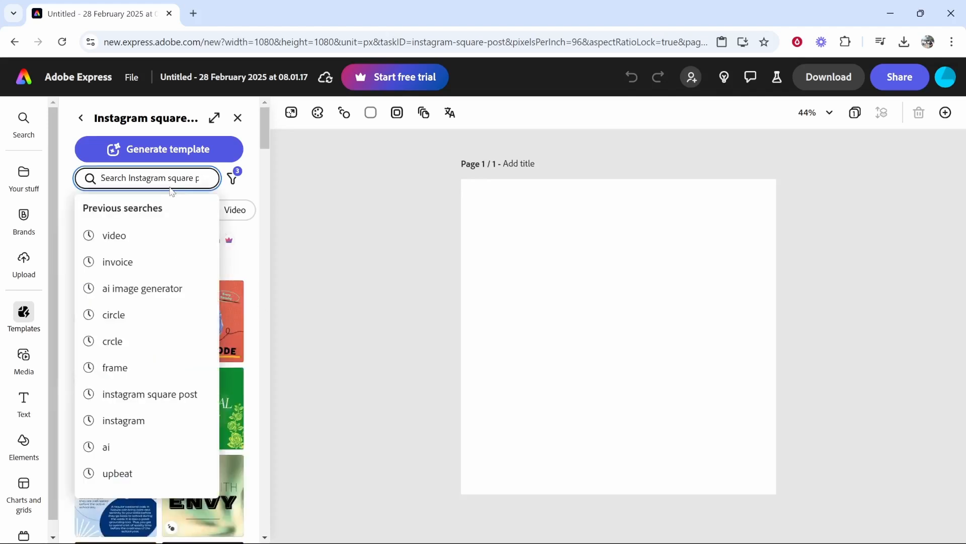
left_click(233, 179)
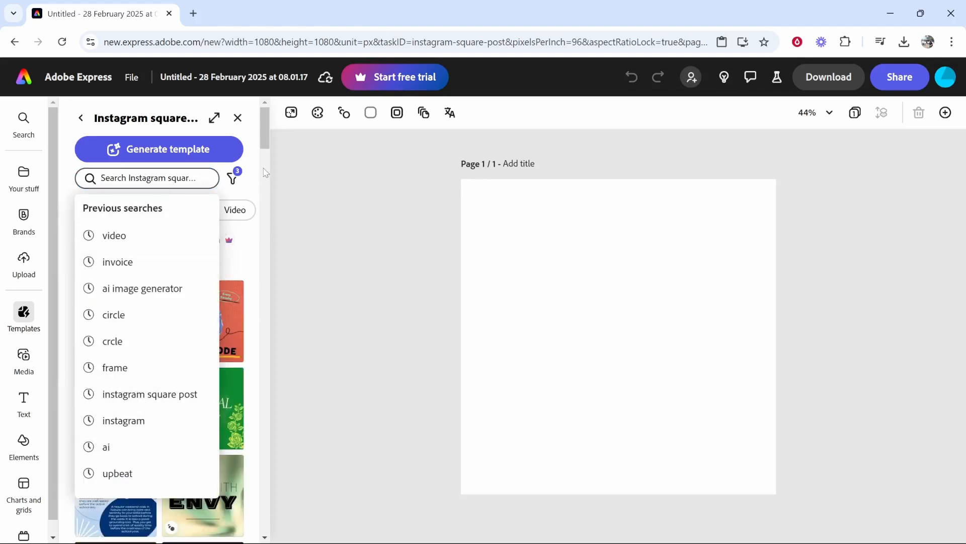
left_click(234, 179)
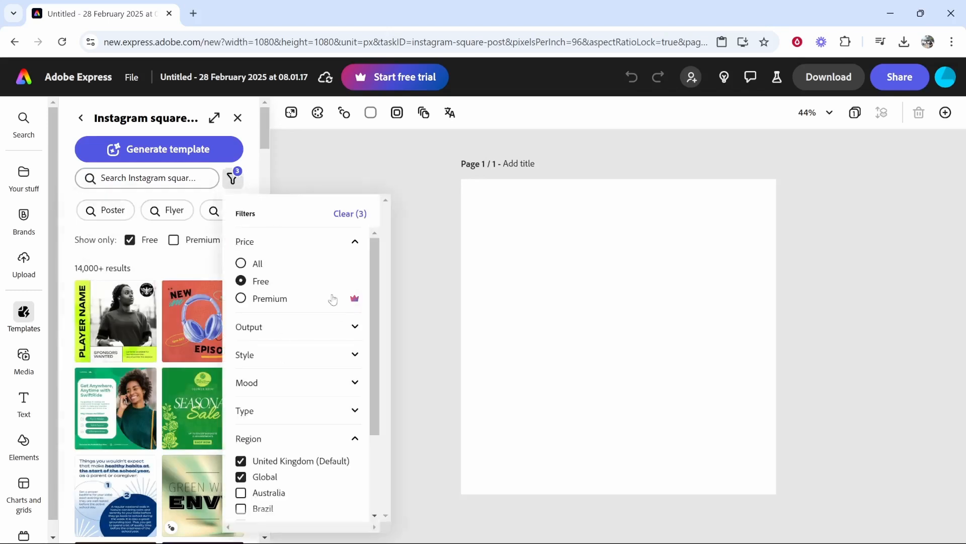
scroll(294, 267, "down", 1)
left_click(308, 265)
left_click(317, 267)
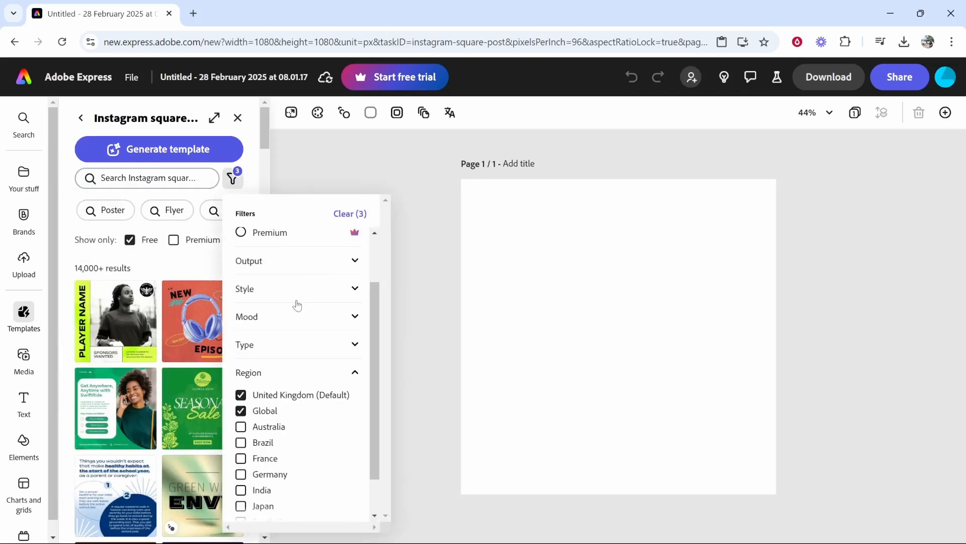
left_click(272, 294)
left_click(251, 295)
left_click(253, 318)
scroll(284, 277, "down", 1)
scroll(302, 275, "up", 3)
scroll(332, 284, "down", 3)
scroll(332, 288, "up", 3)
left_click(301, 326)
scroll(301, 332, "down", 2)
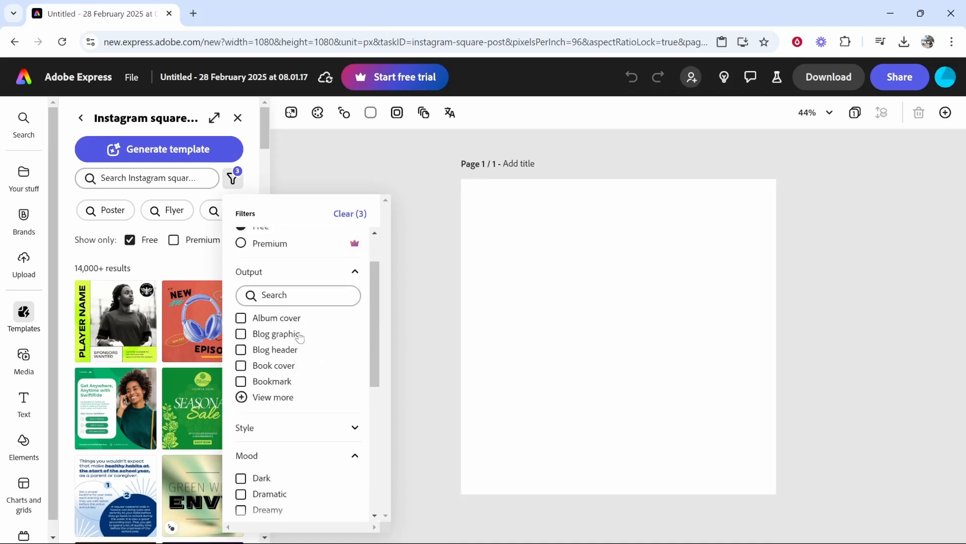
left_click(353, 260)
left_click(179, 257)
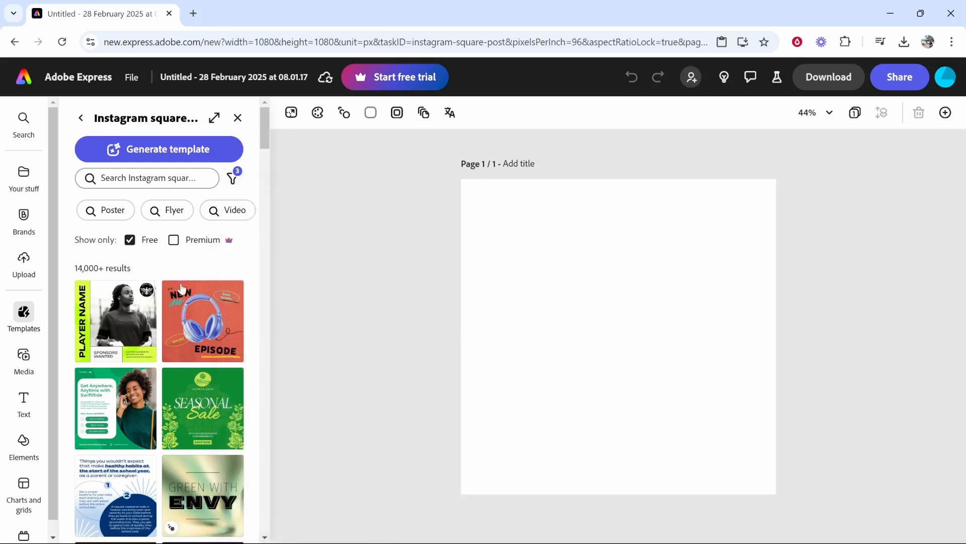
- Search the Instagram square post templates for "gardeniing"
scroll(179, 296, "down", 3)
scroll(179, 296, "down", 1)
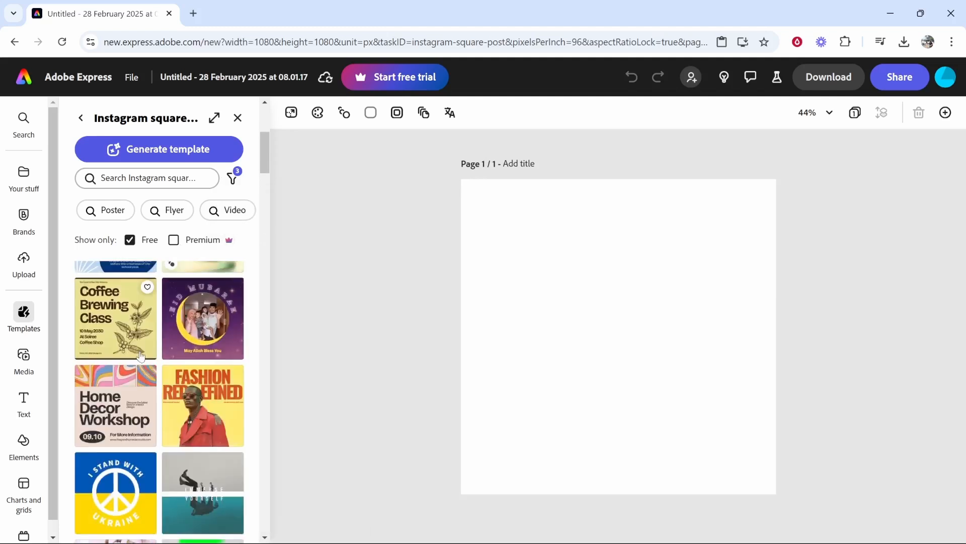
scroll(134, 374, "down", 6)
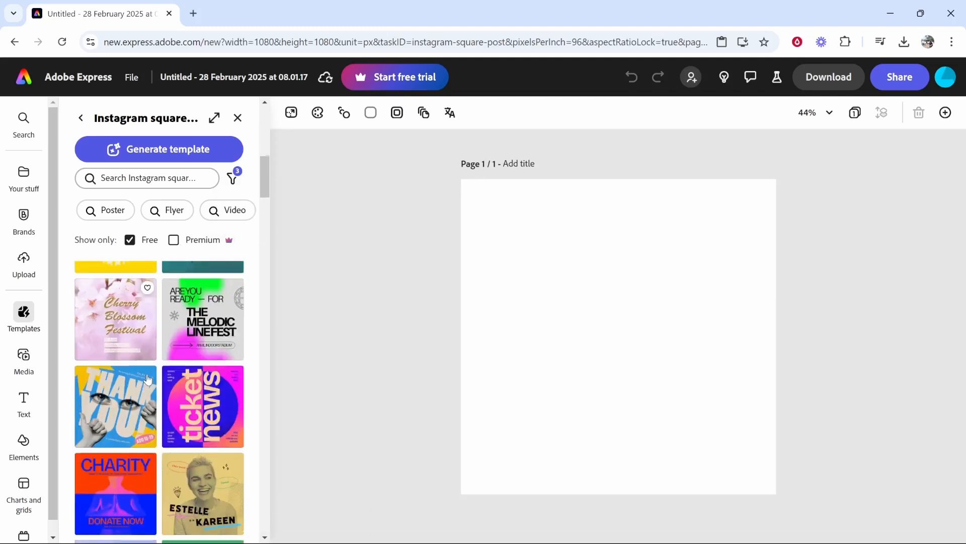
scroll(147, 377, "down", 1)
left_click(174, 182)
type("gardeniing")
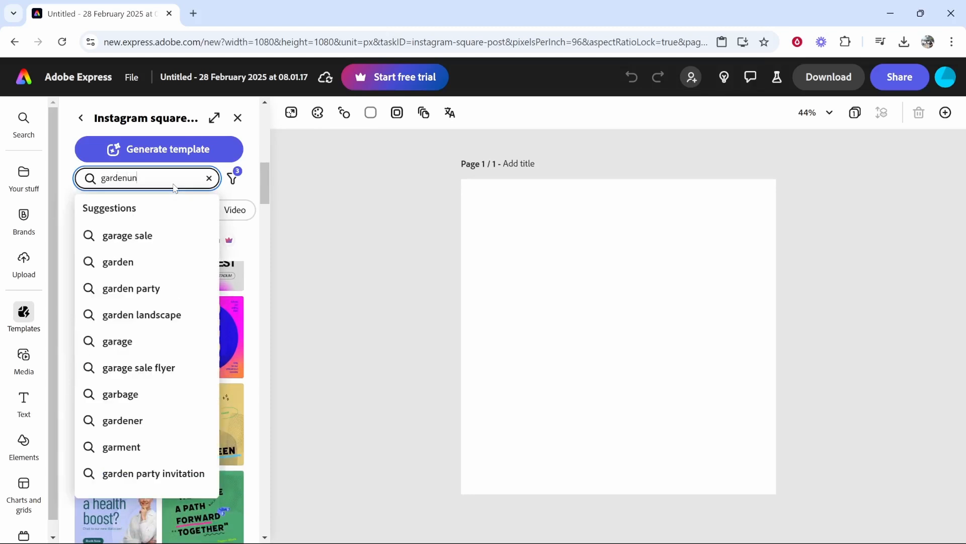
key("Return")
- Exclude premium templates from the gardening results and browse the remaining free designs
scroll(203, 349, "down", 5)
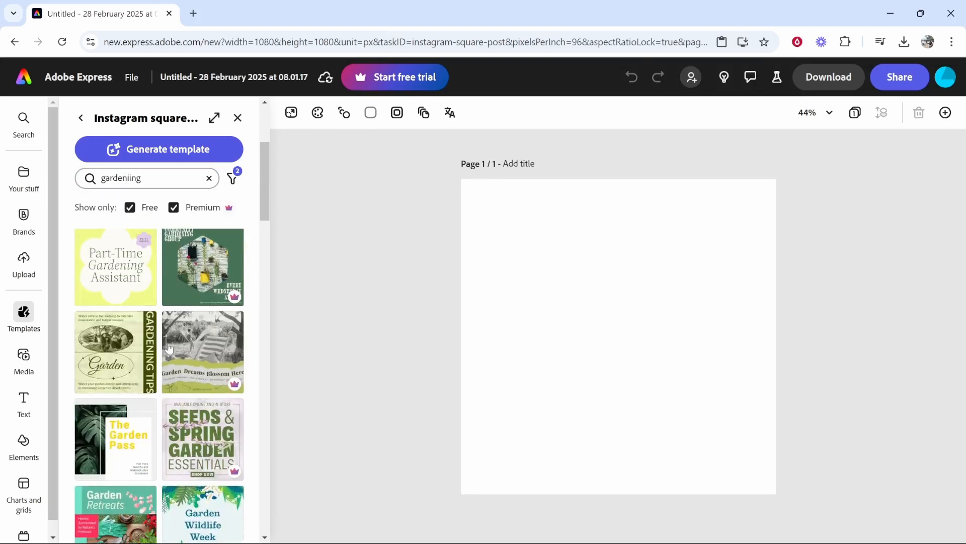
scroll(163, 343, "down", 5)
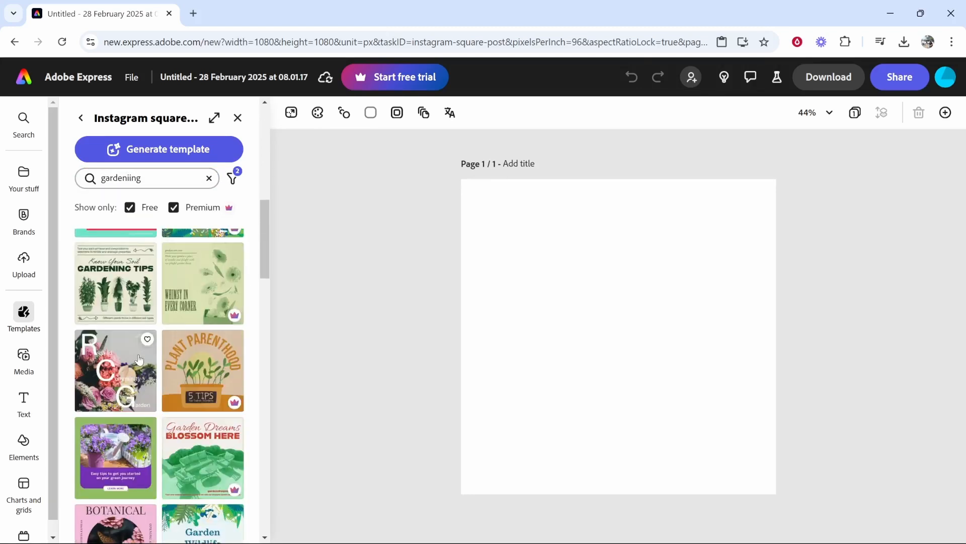
scroll(162, 275, "down", 5)
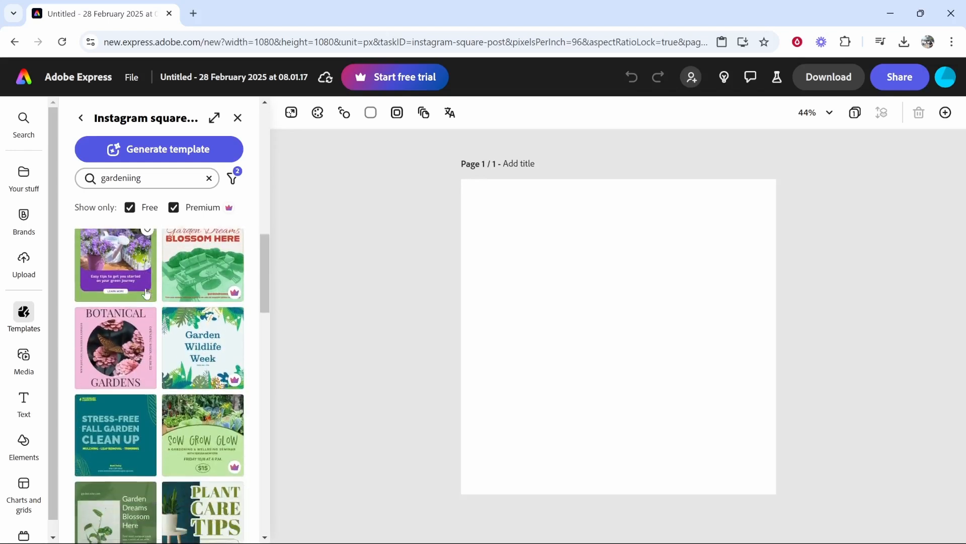
left_click(172, 207)
scroll(148, 379, "down", 5)
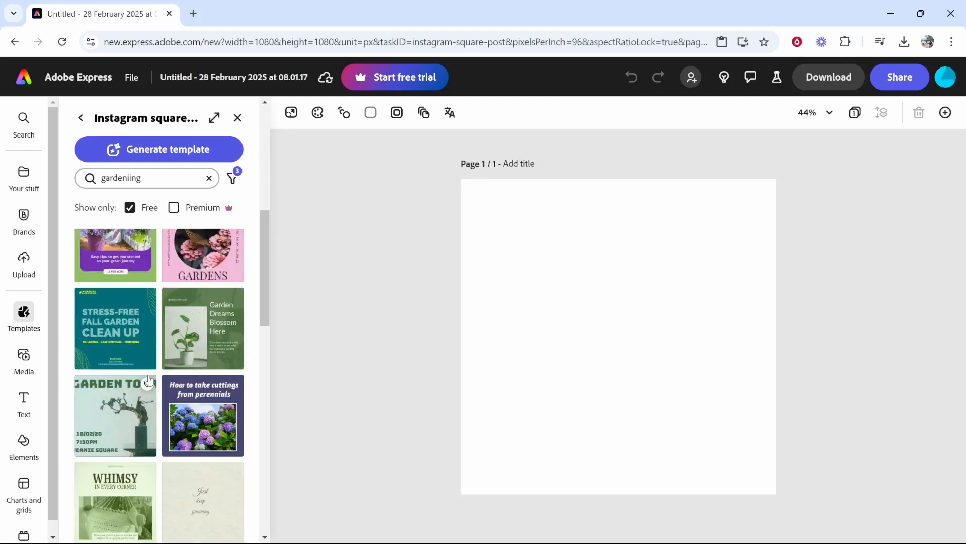
scroll(147, 379, "down", 4)
scroll(147, 378, "up", 4)
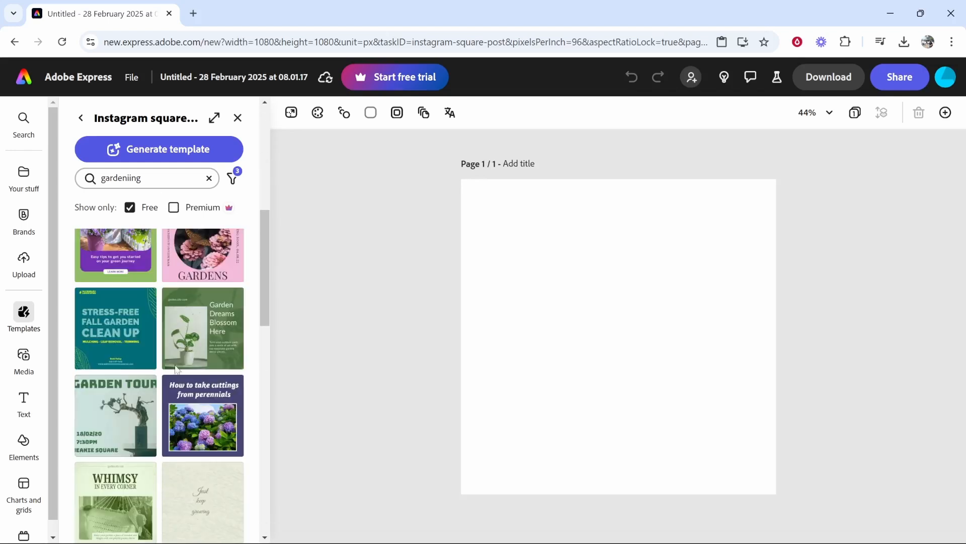
- Apply the "Garden Dreams Blossom Here" template to the page and try to select its text for editing
left_click(203, 335)
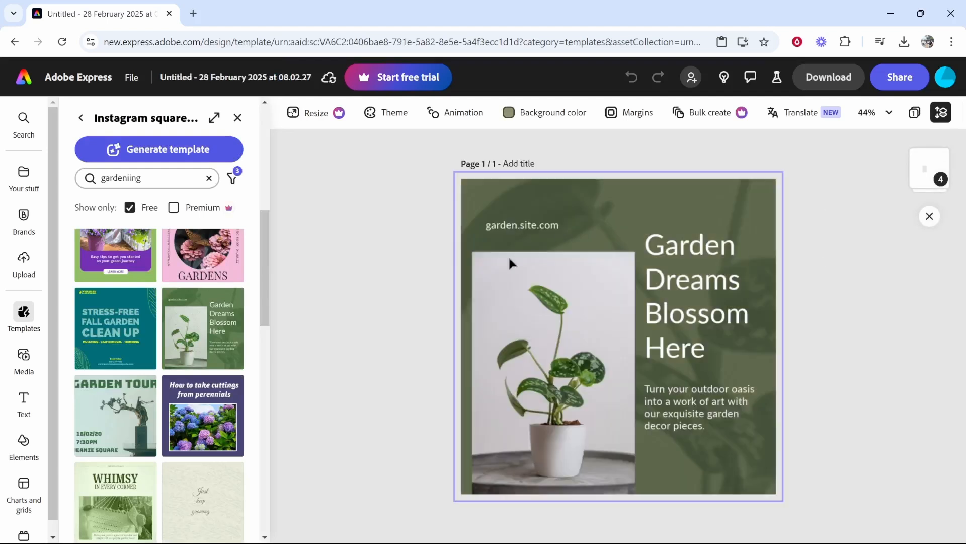
left_click(517, 222)
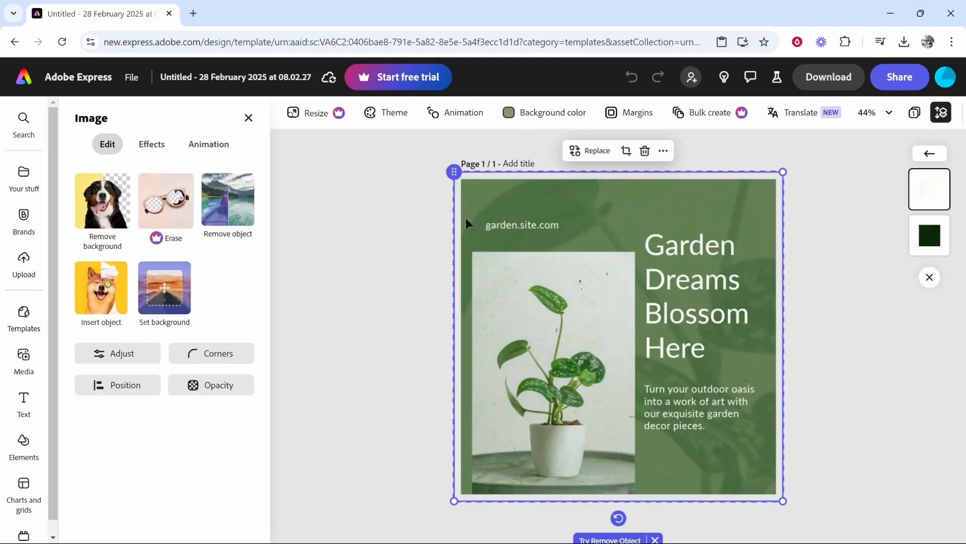
left_click(724, 255)
left_click(726, 255)
double_click(682, 332)
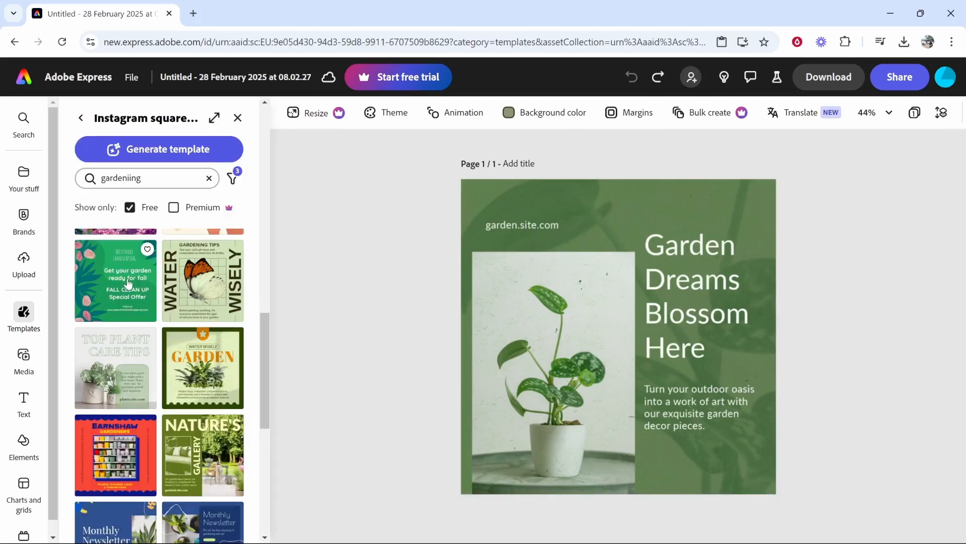
- Start a new file from the "Set Green Pink & Blue Landscaping" template
left_click(126, 283)
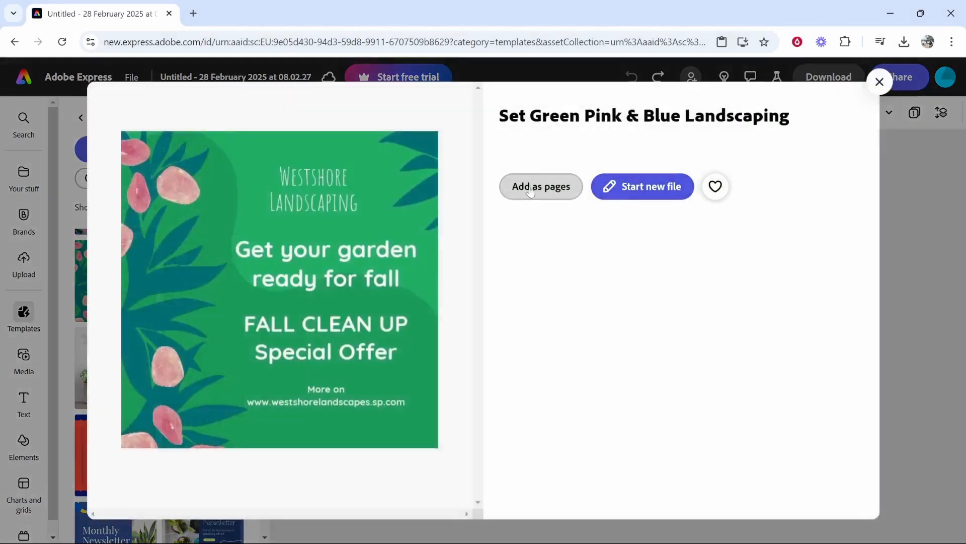
left_click(657, 193)
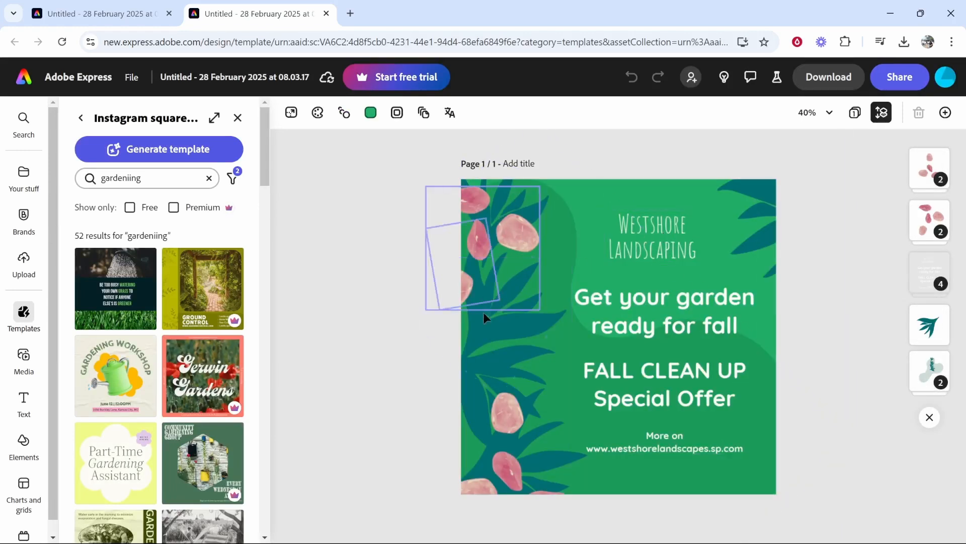
- Replace the "Westshore Landscaping" heading in the grouped text with "Knowledge Gardens"
left_click(644, 223)
left_click(711, 278)
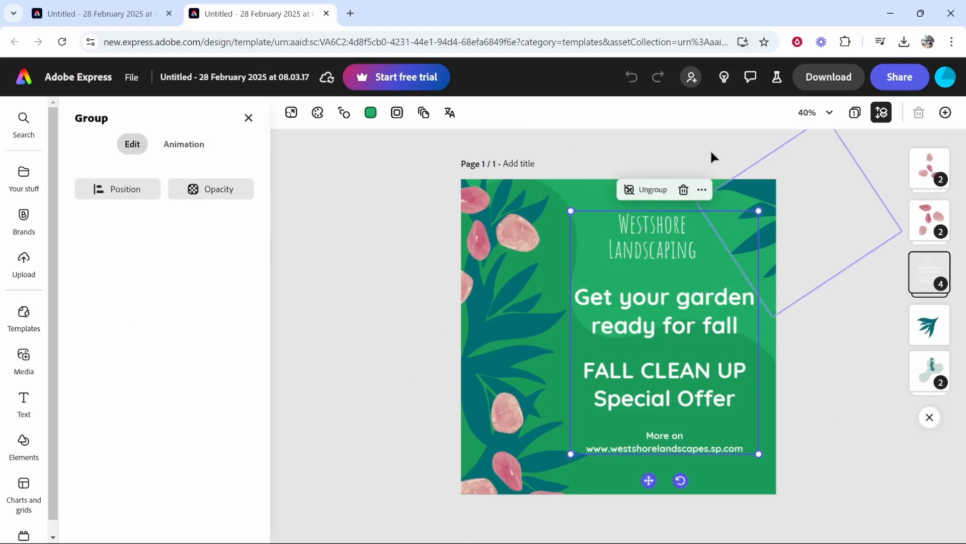
left_click(743, 164)
left_click(666, 236)
double_click(665, 235)
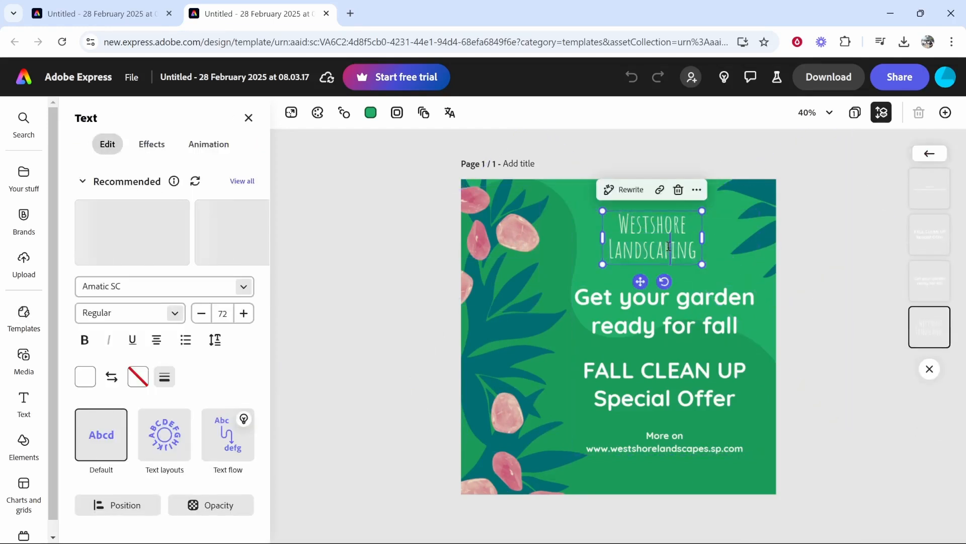
left_click(677, 244)
left_click_drag(689, 245, 601, 222)
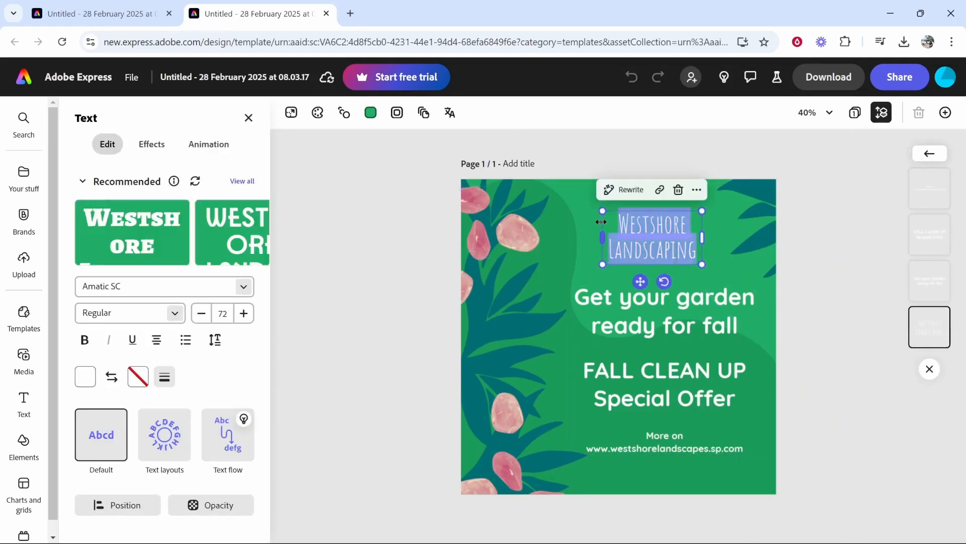
key("BackSpace")
type("Knowledge")
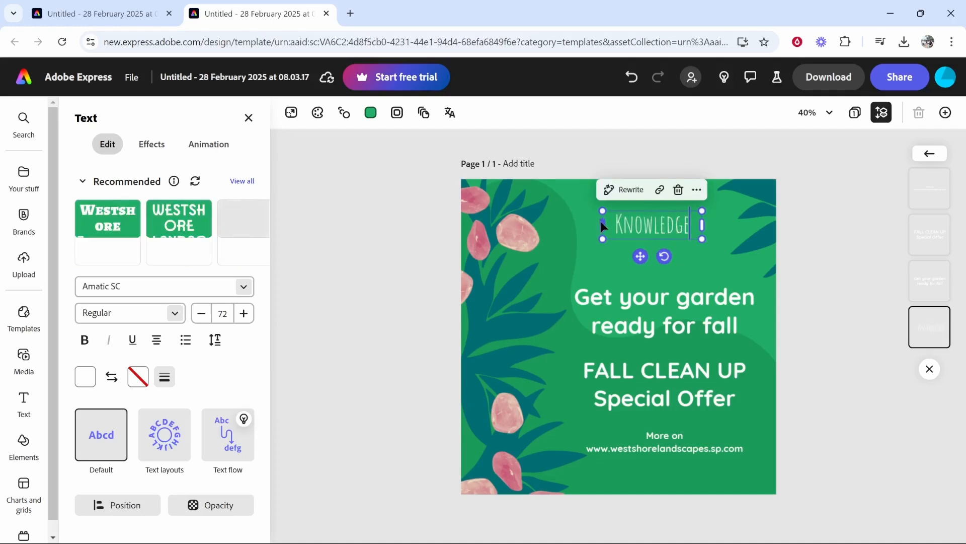
type(" Gardens")
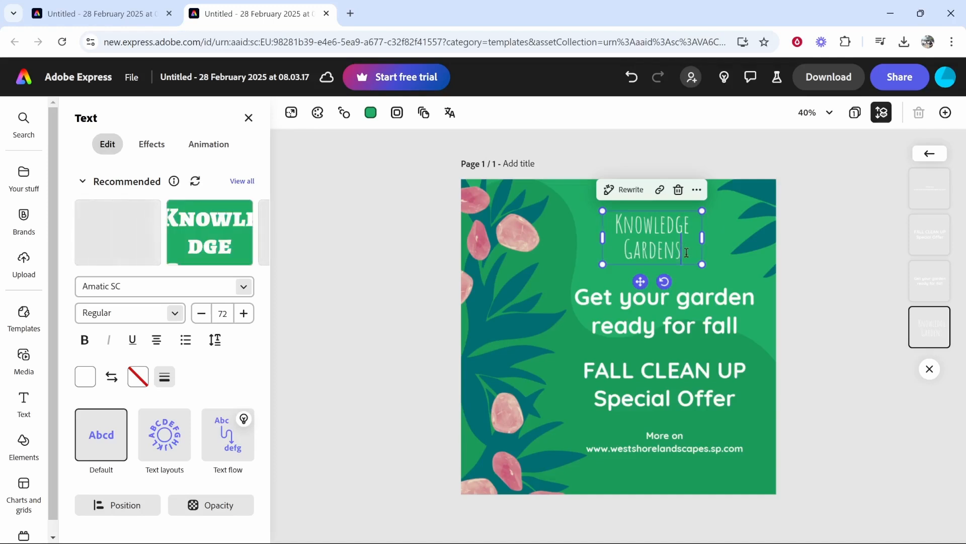
mouse_move(685, 255)
left_mouse_down()
mouse_move(681, 242)
mouse_move(672, 260)
left_mouse_up()
key("ctrl+z")
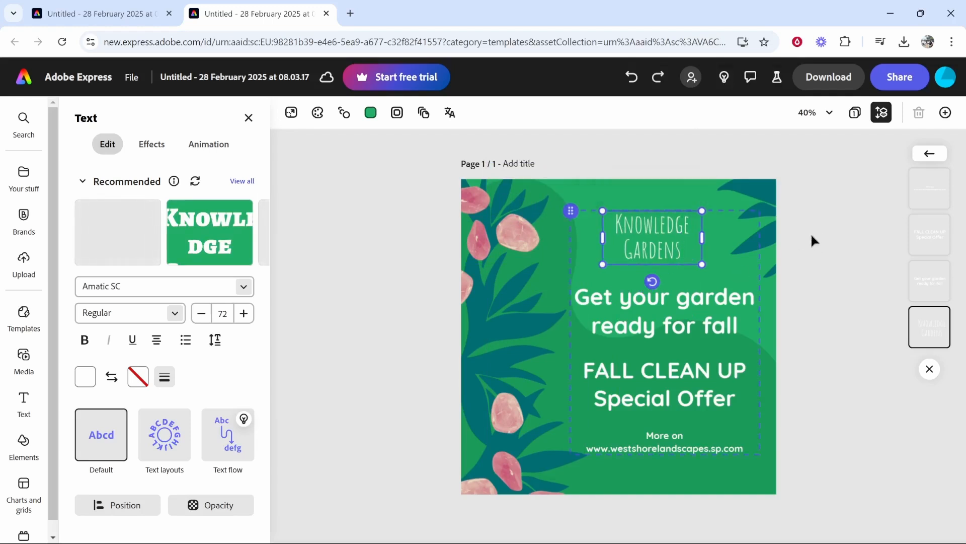
- Reduce the font size of the "Knowledge Gardens" heading to 59
left_click(677, 251)
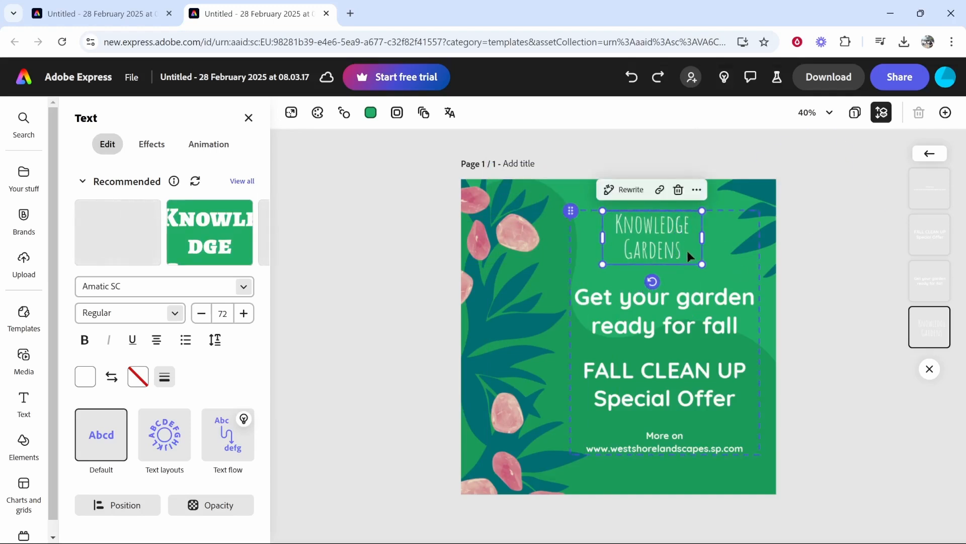
double_click(683, 252)
triple_click(683, 252)
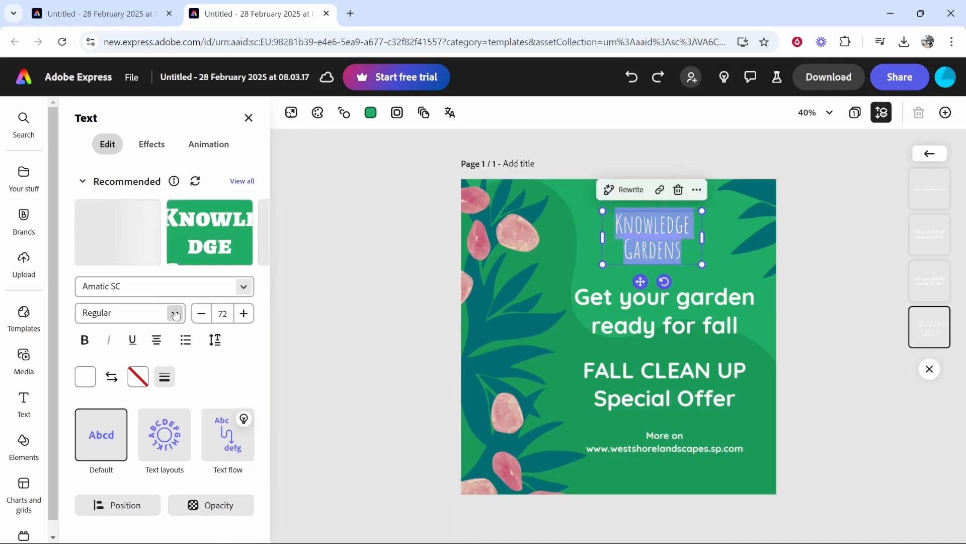
left_click(201, 313)
left_click(202, 313)
left_click(201, 313)
left_click(202, 313)
left_click(201, 313)
left_click(202, 313)
left_click(201, 314)
left_click(201, 313)
left_click(202, 313)
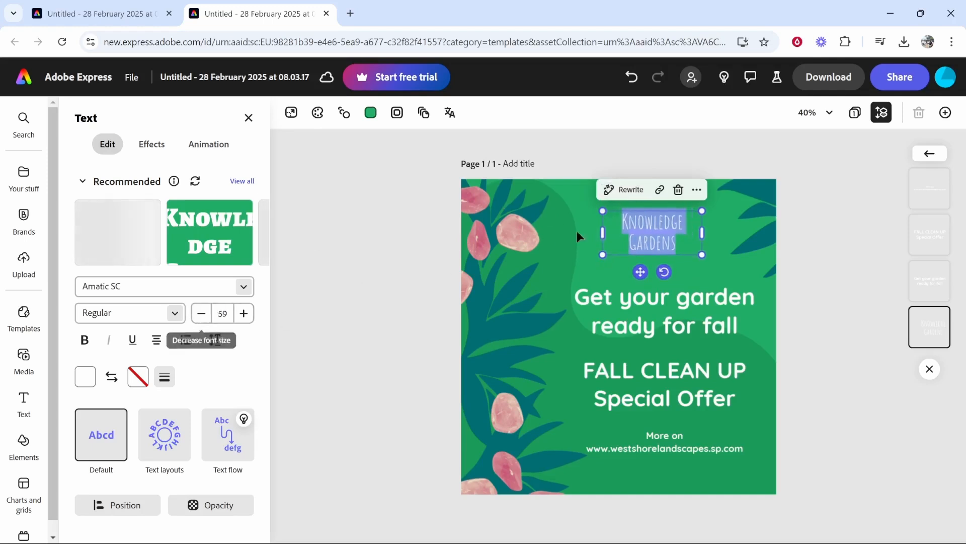
- Widen the "Knowledge Gardens" heading's text box and make its text bold
left_click_drag(703, 234, 767, 233)
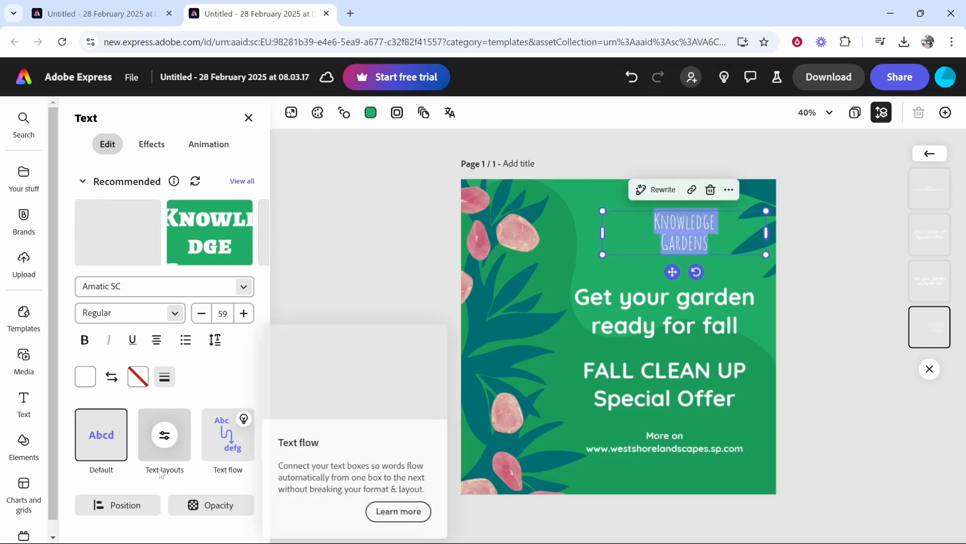
left_click(87, 503)
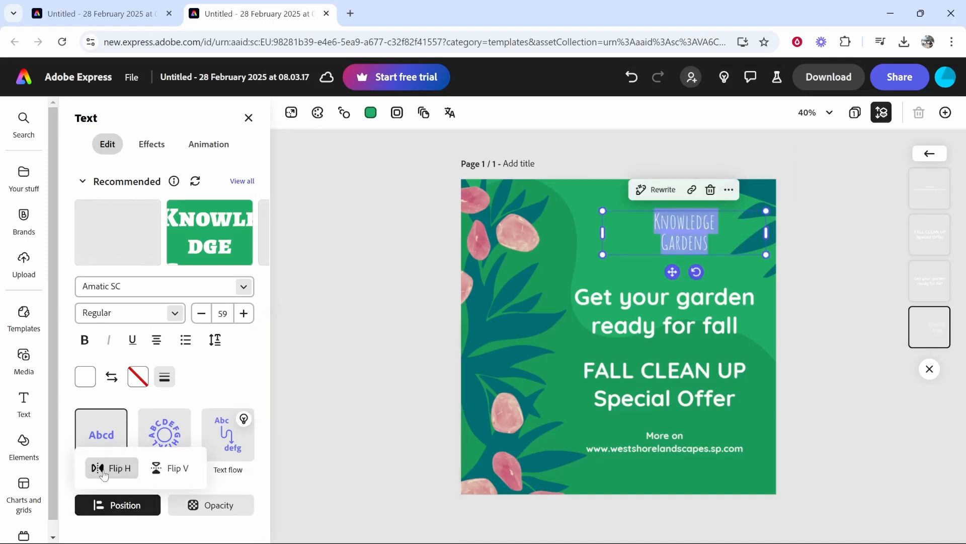
left_click(84, 340)
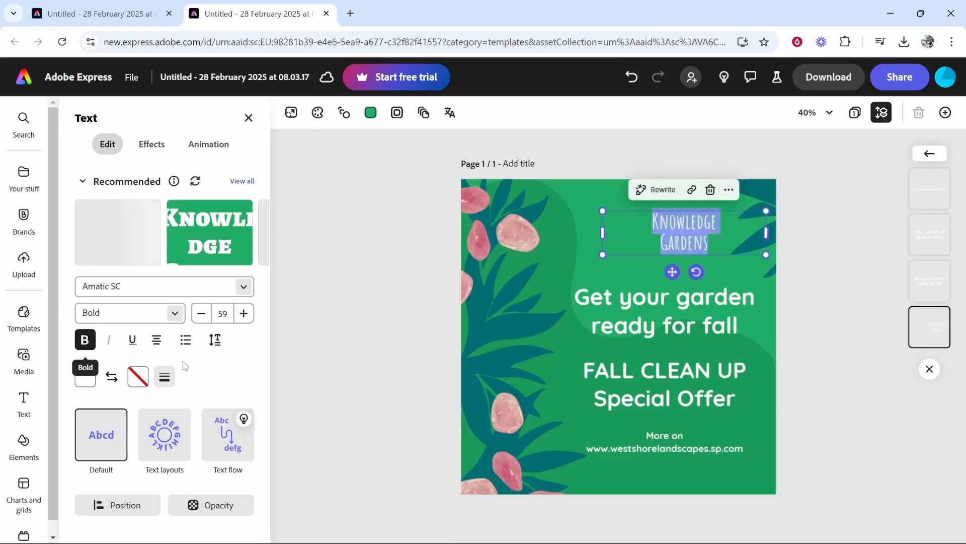
left_click(215, 340)
left_click(215, 340)
left_click(215, 340)
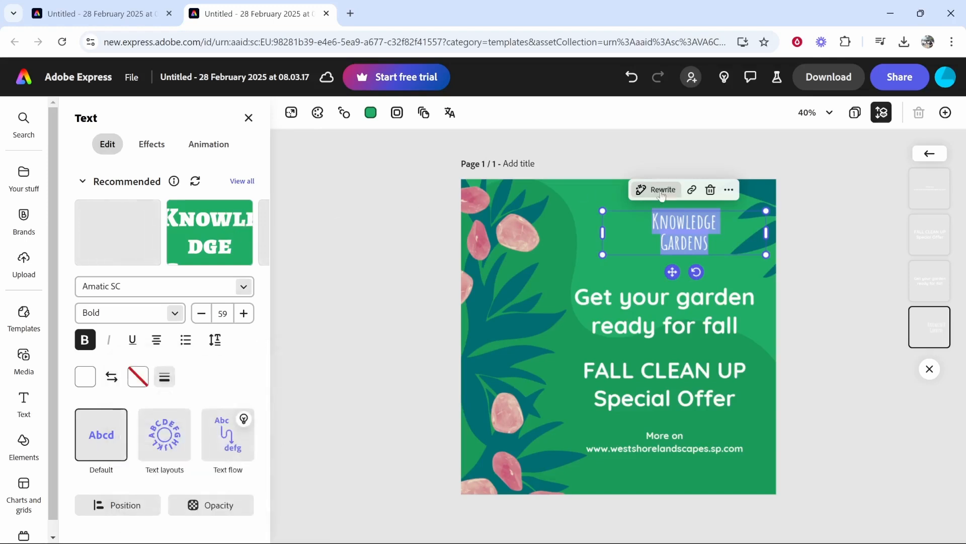
- Put "Knowledge Gardens" on a single line and move the heading up near the upper edge of the design
left_click(662, 242)
key("BackSpace")
left_click(820, 222)
left_click(736, 231)
left_click_drag(673, 251, 609, 229)
- Scale the "Get your garden ready for fall" text down to size 61 and move it up beneath the heading
left_click(690, 317)
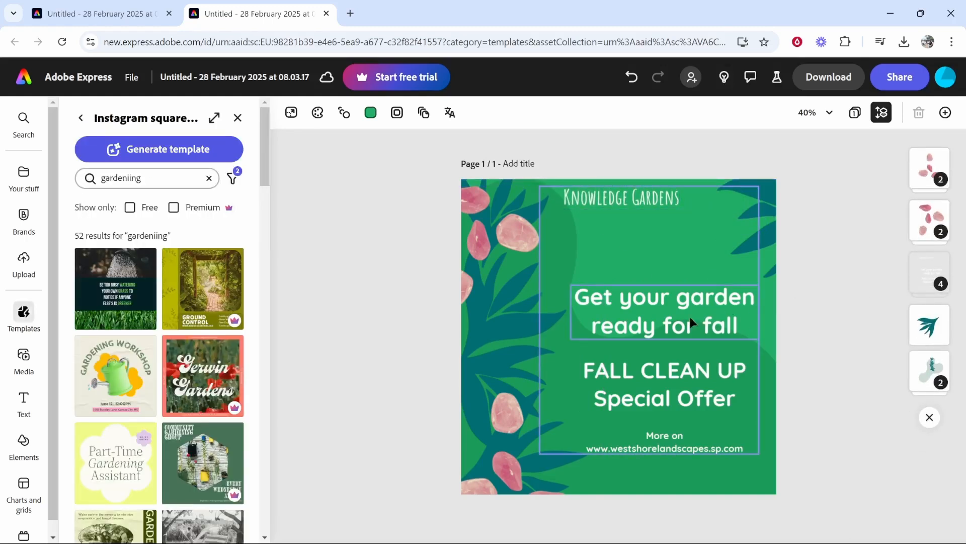
left_click(690, 316)
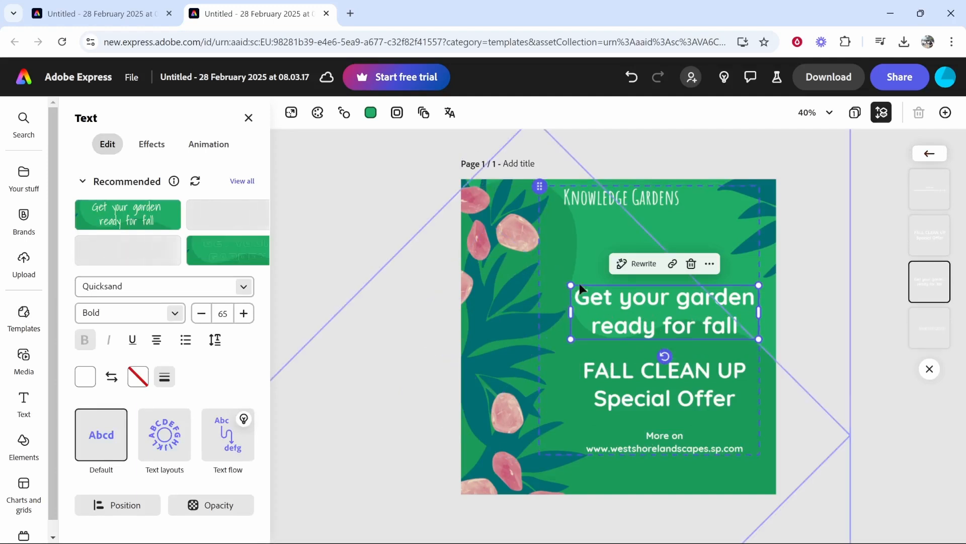
left_click_drag(572, 285, 526, 264)
left_click_drag(608, 302, 613, 267)
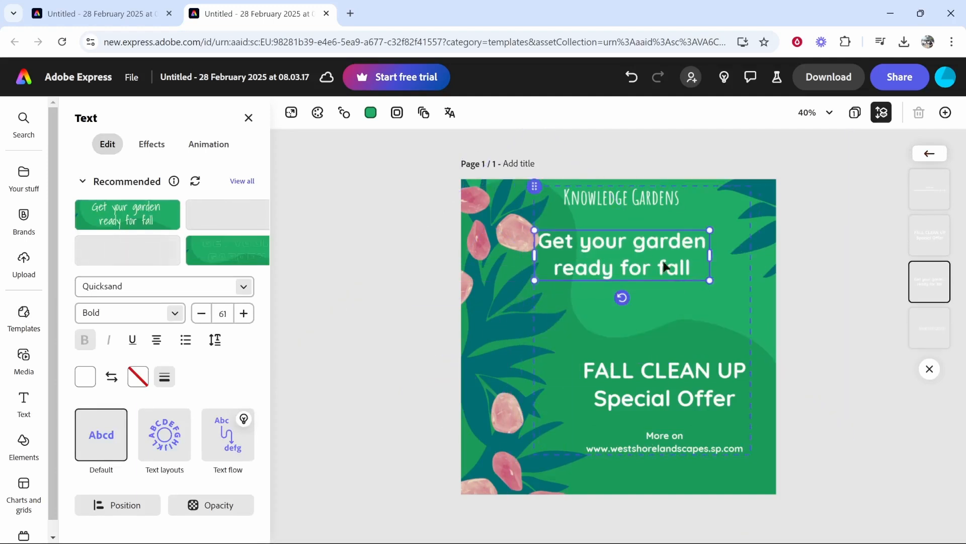
mouse_move(664, 264)
left_mouse_down()
mouse_move(694, 264)
mouse_move(678, 264)
left_mouse_up()
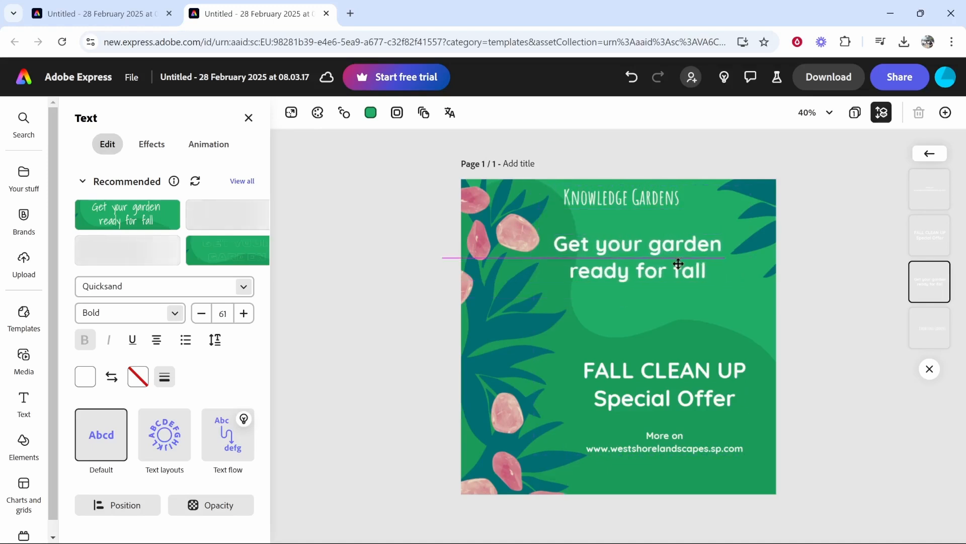
- Try the recommended Alegreya SC Black style on the "Get your garden ready for fall" text
double_click(660, 262)
left_click(772, 299)
double_click(657, 262)
double_click(654, 255)
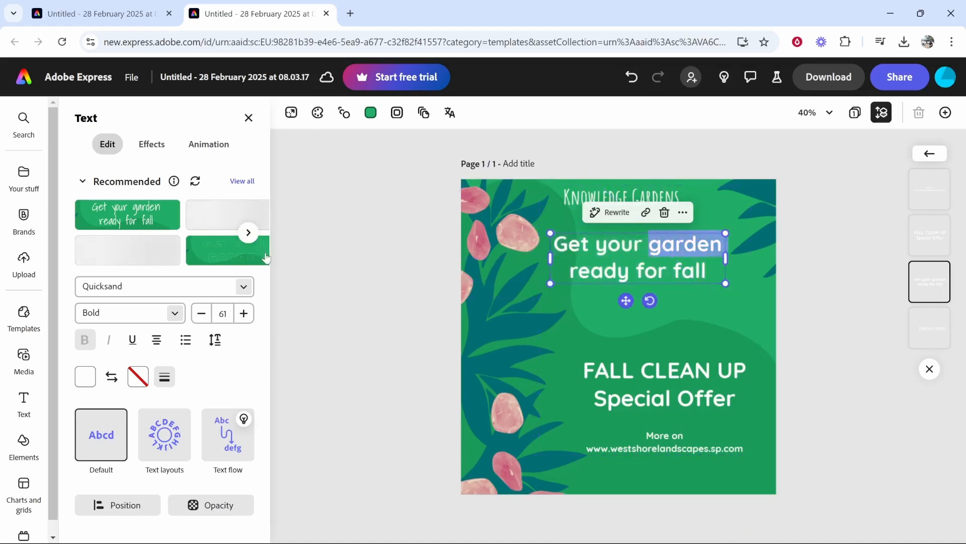
key("ctrl+s")
left_click(778, 15)
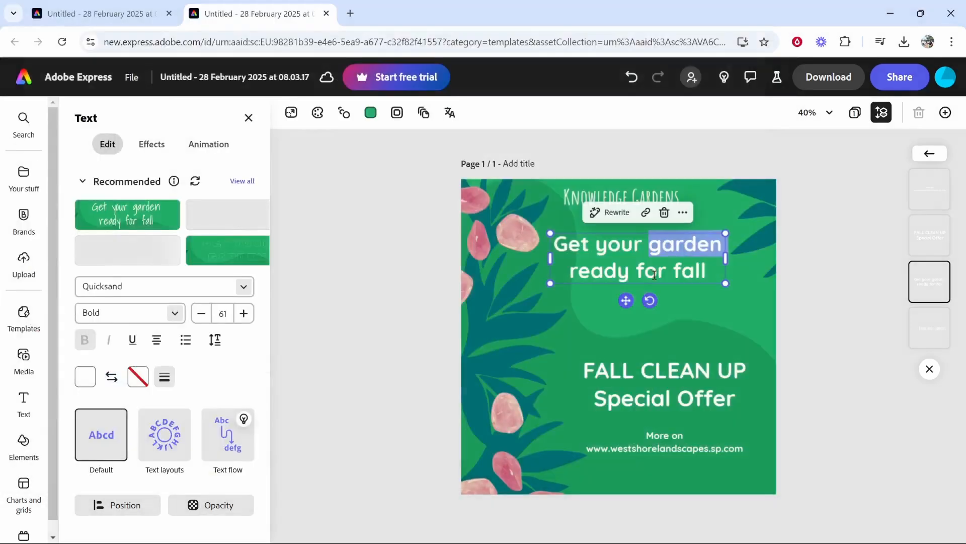
triple_click(651, 274)
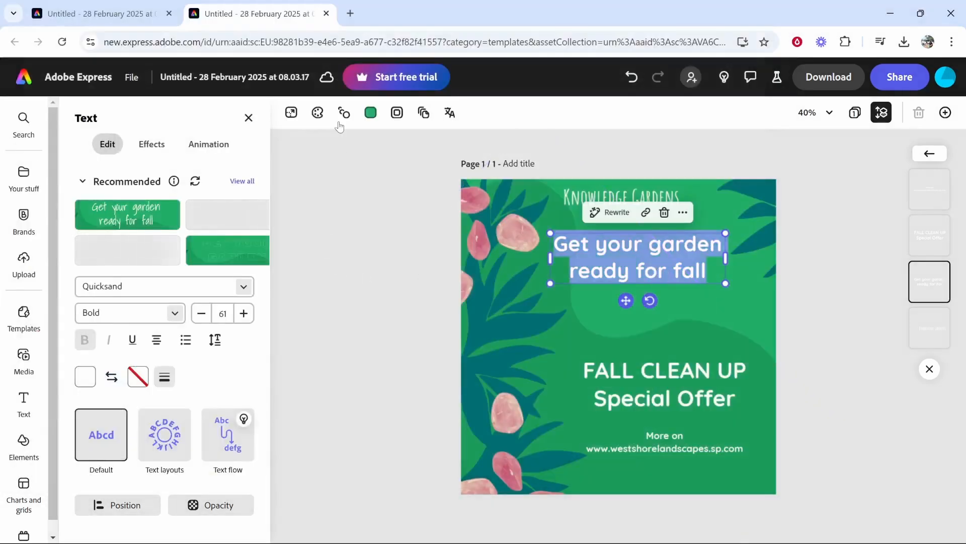
left_click(251, 291)
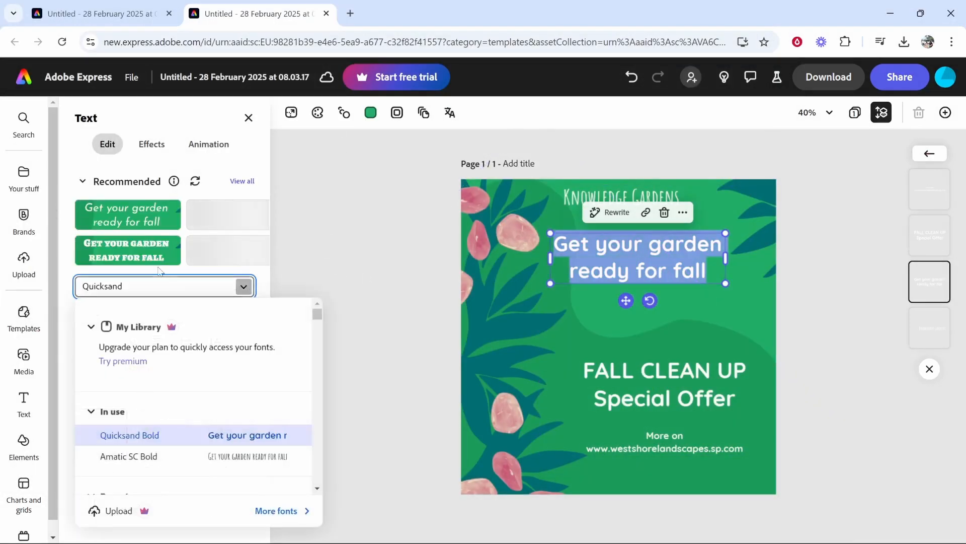
left_click(151, 253)
left_click(248, 232)
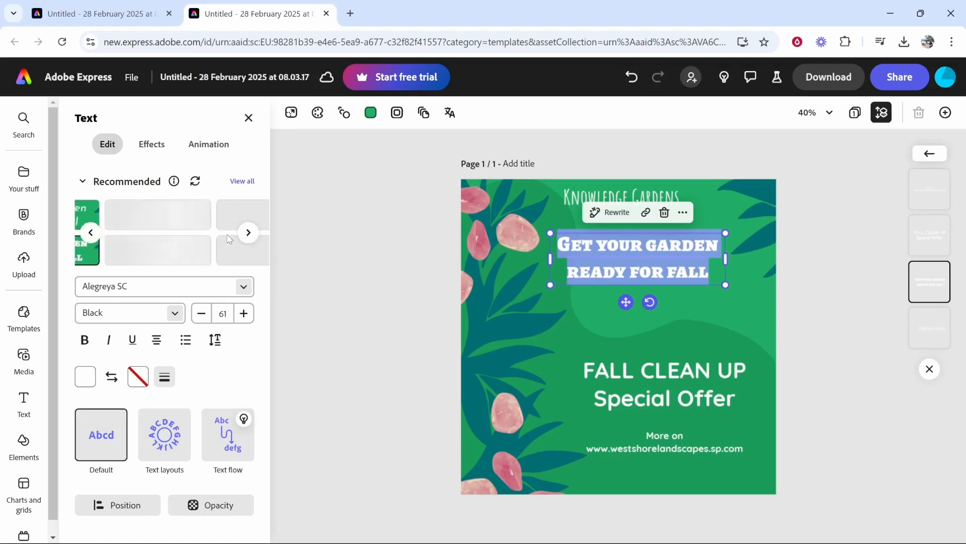
left_click(94, 237)
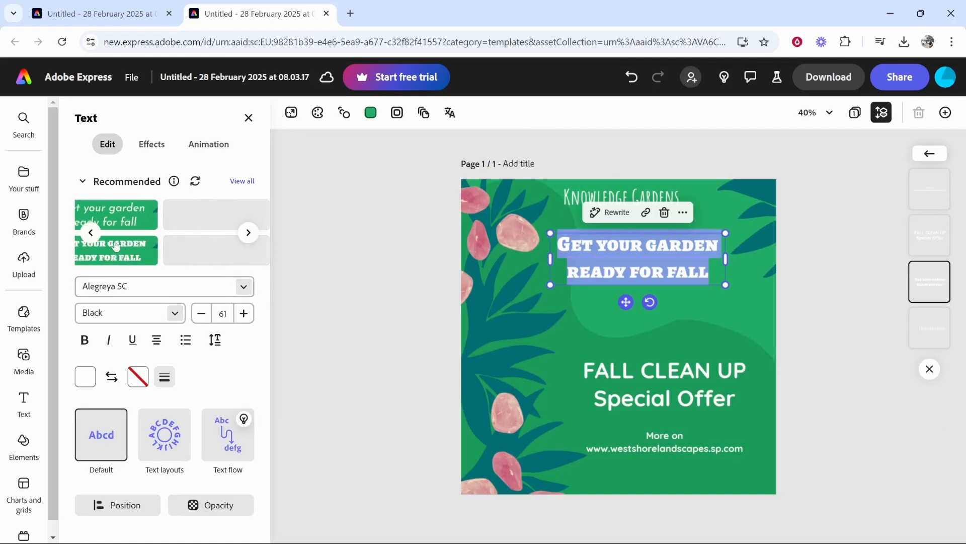
- Set the "Get your garden ready for fall" text in Acumin Pro Bold and add a full stop at its end
left_click(244, 287)
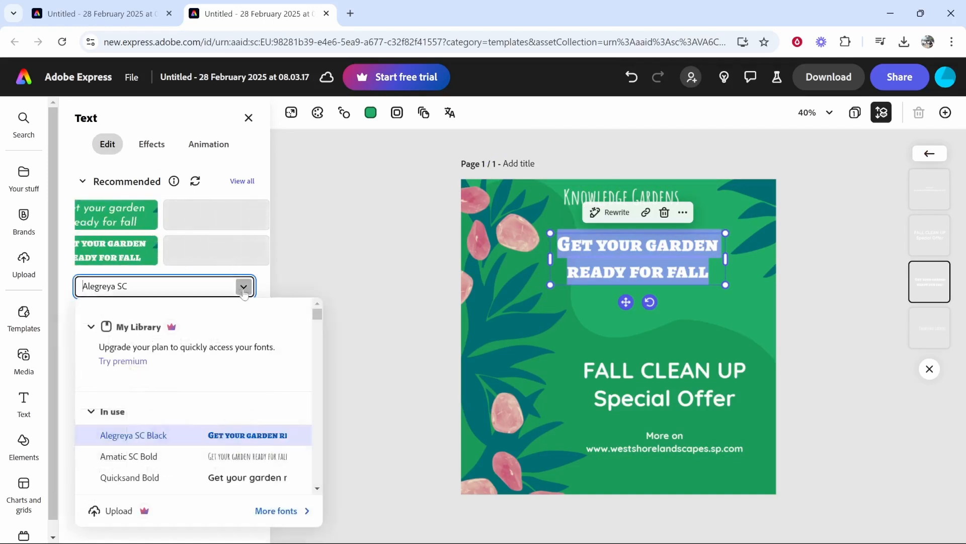
scroll(252, 372, "down", 3)
scroll(232, 372, "down", 3)
left_click(705, 273)
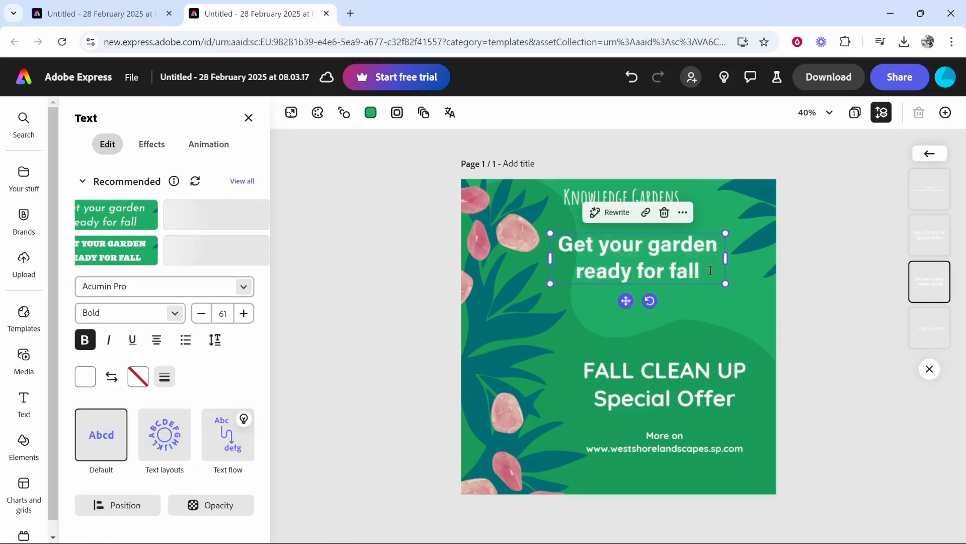
type(".")
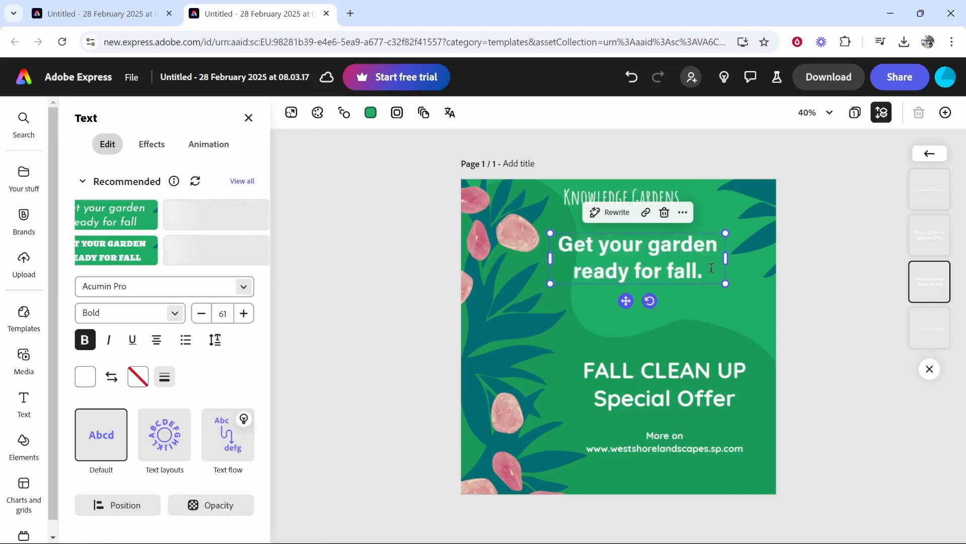
- Fill the "Get your garden ready for fall." text with the yellow of the page theme
left_click_drag(706, 274, 566, 229)
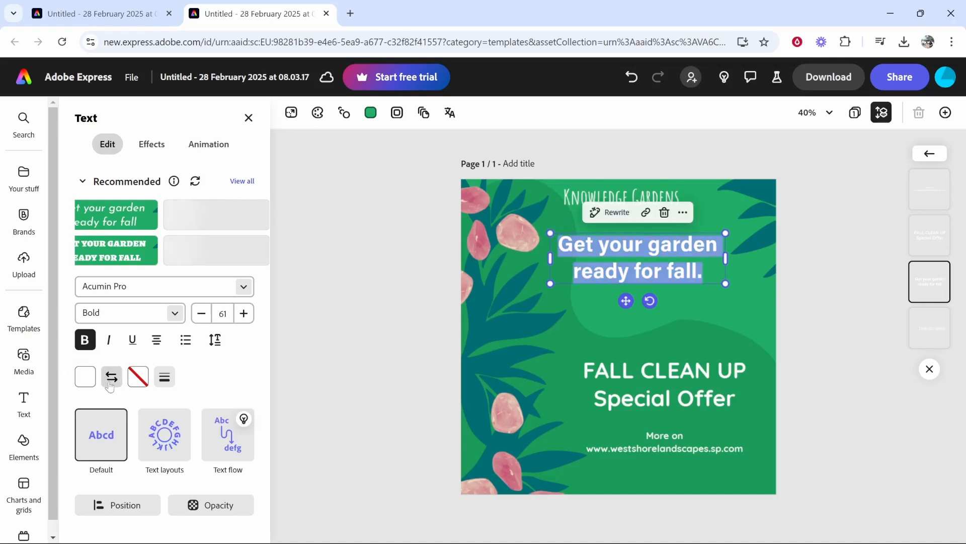
left_click(87, 376)
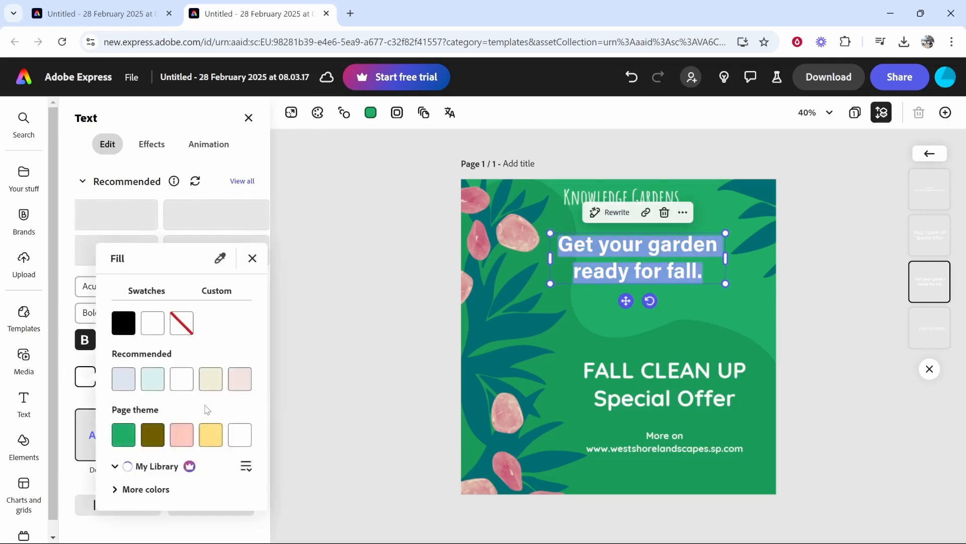
left_click(209, 439)
left_click(79, 395)
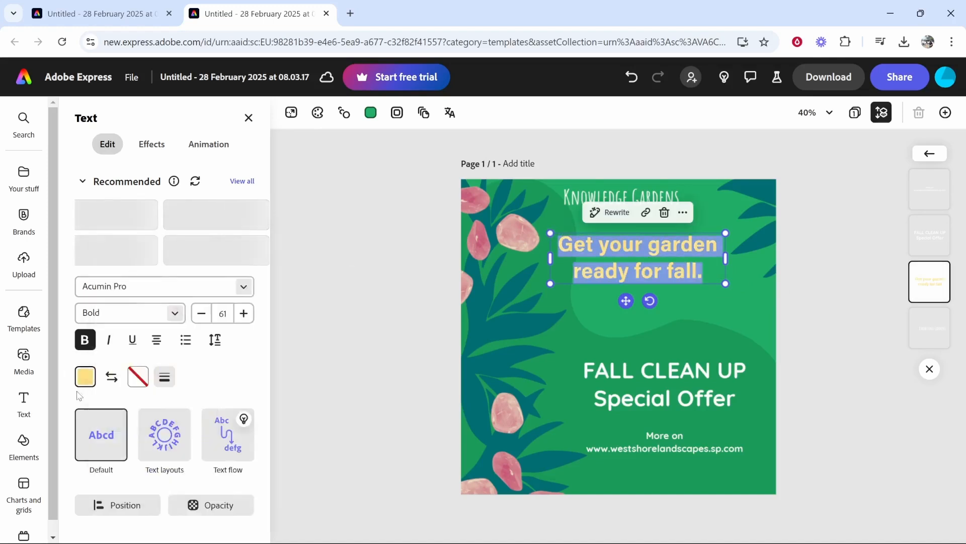
- Outline the "Get your garden ready for fall." text in pink #CA687F sampled from the artwork, with a thickness of about 23
left_click(140, 384)
left_click(176, 308)
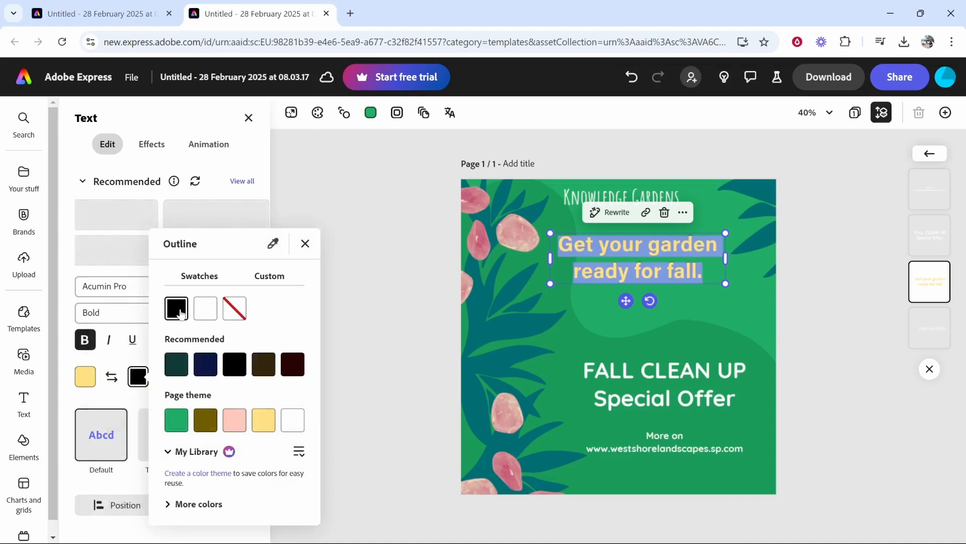
left_click(283, 272)
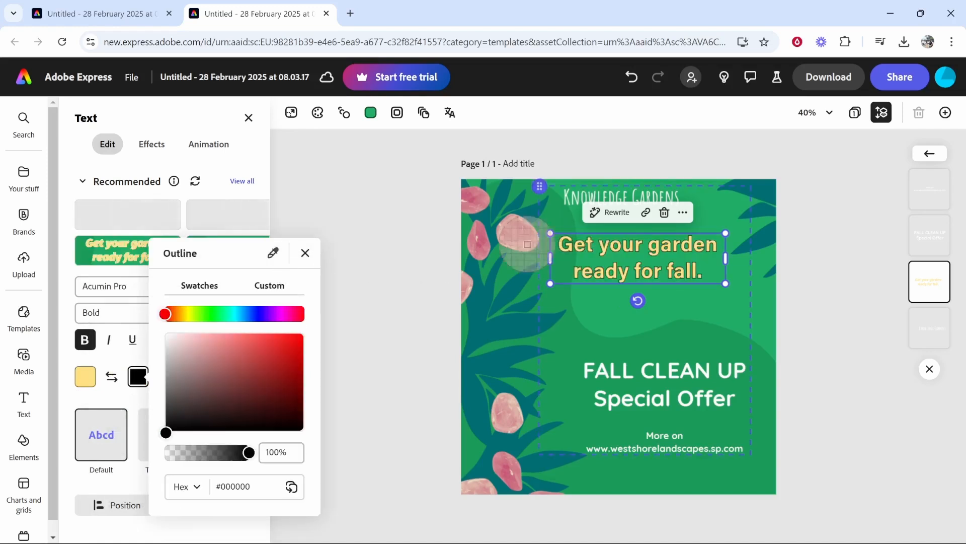
left_click(486, 237)
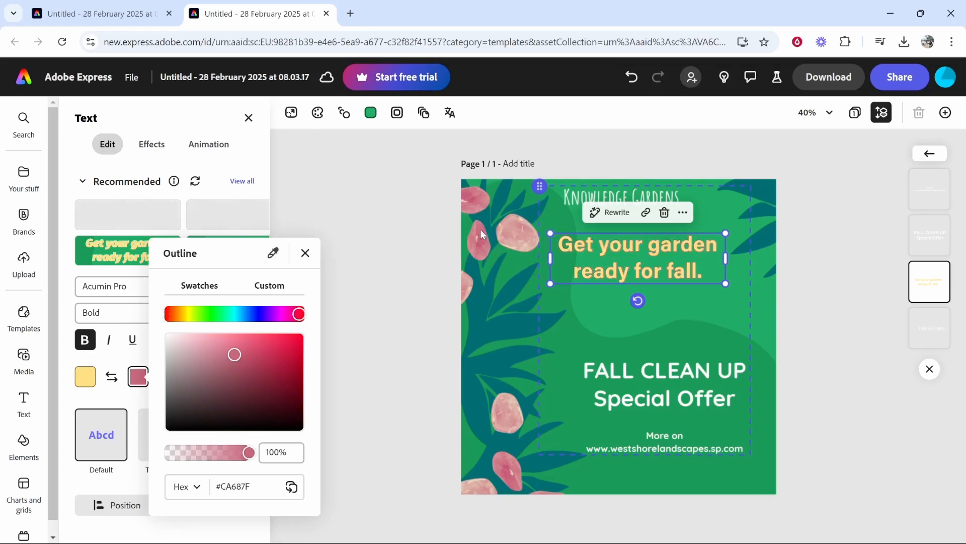
left_click(143, 334)
left_click(164, 377)
left_click(112, 439)
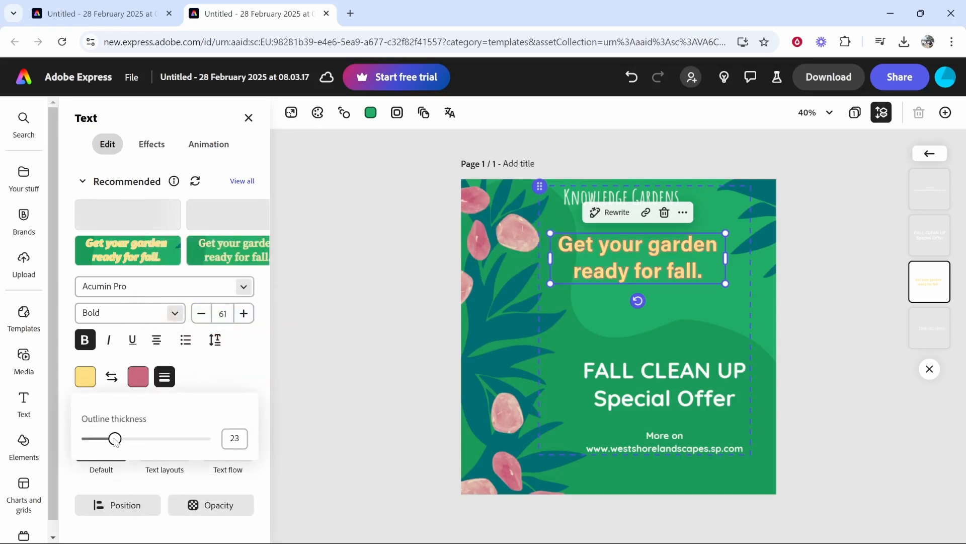
left_click(817, 251)
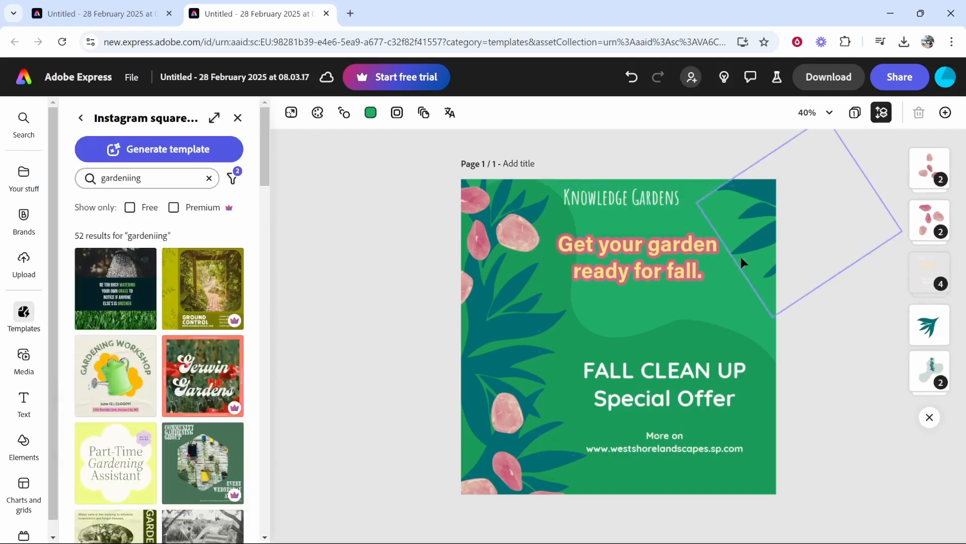
mouse_move(642, 266)
left_mouse_down()
mouse_move(643, 236)
mouse_move(644, 263)
left_mouse_up()
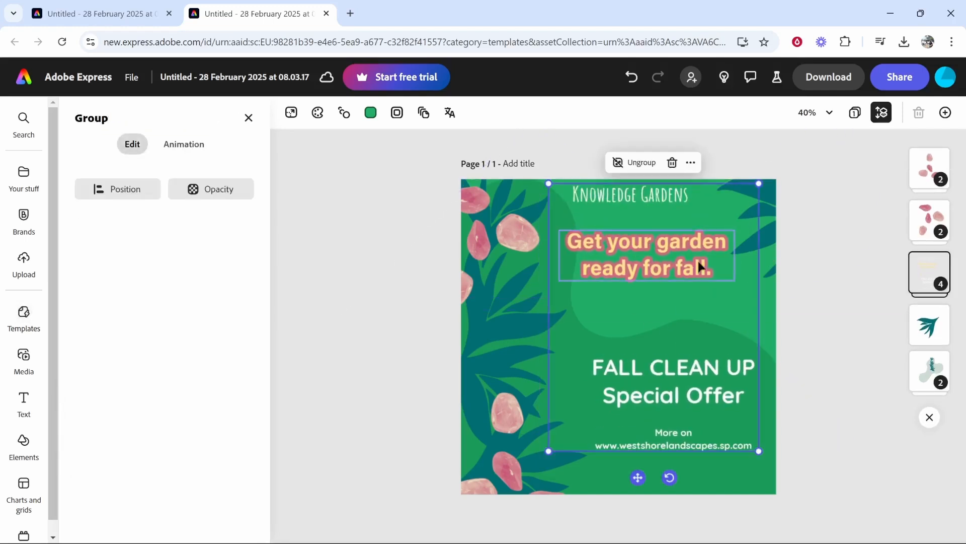
key("ctrl+z")
left_click(838, 237)
- Change the fill colour of the "Get your garden ready for fall." text to white
double_click(714, 236)
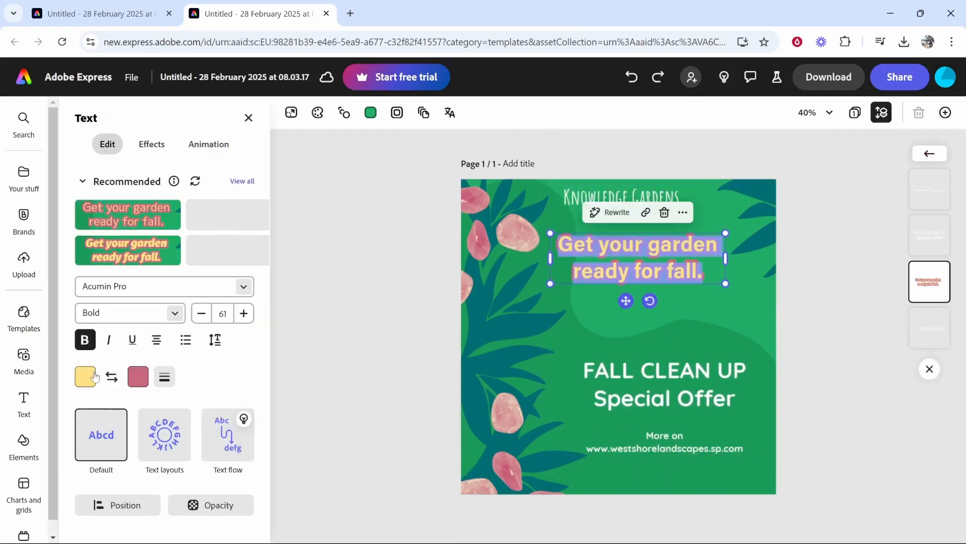
left_click(85, 377)
left_click_drag(186, 340, 113, 332)
left_click(414, 393)
left_click(414, 393)
left_click(815, 262)
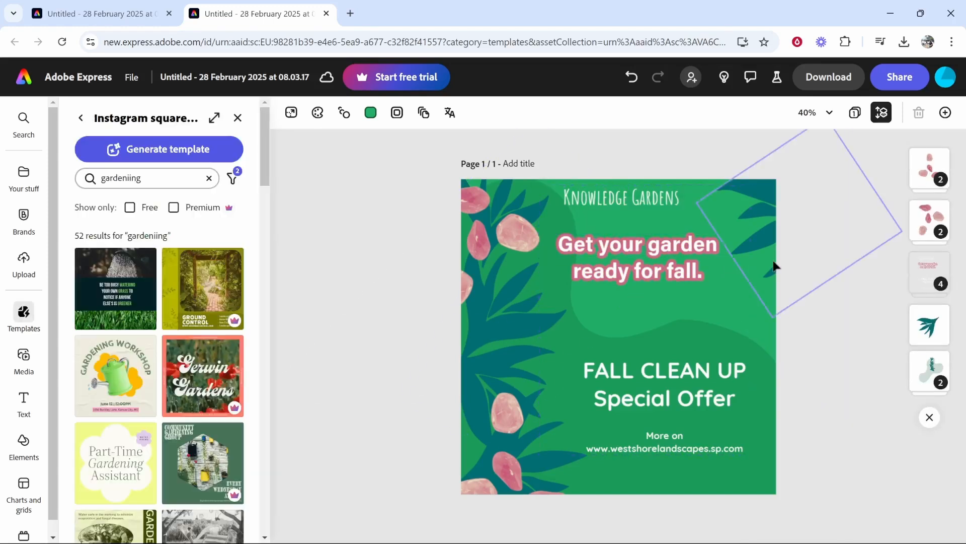
- Move "FALL CLEAN UP Special Offer" up beneath the "Get your garden ready for fall." text and delete the website text
left_click(687, 385)
left_click_drag(687, 385, 690, 330)
left_click(816, 332)
left_click(680, 444)
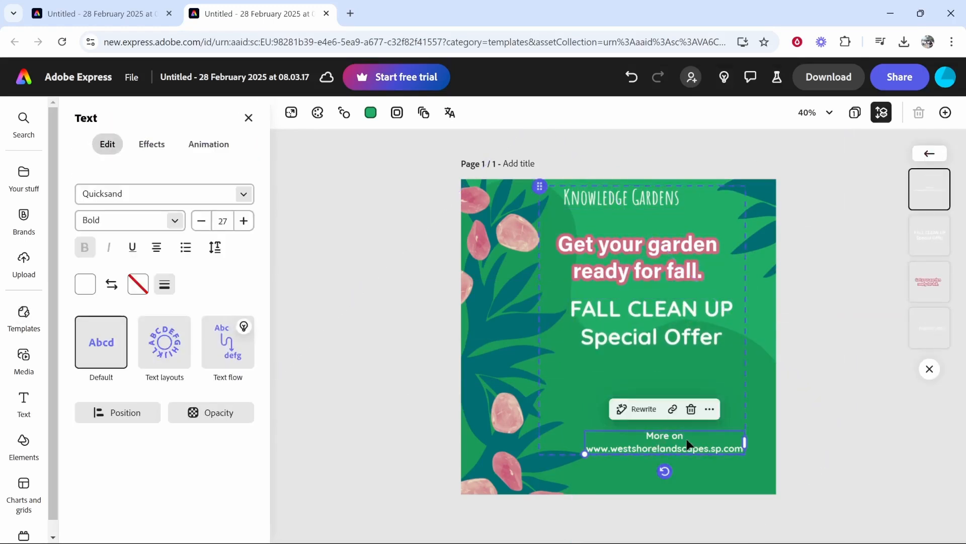
key("Delete")
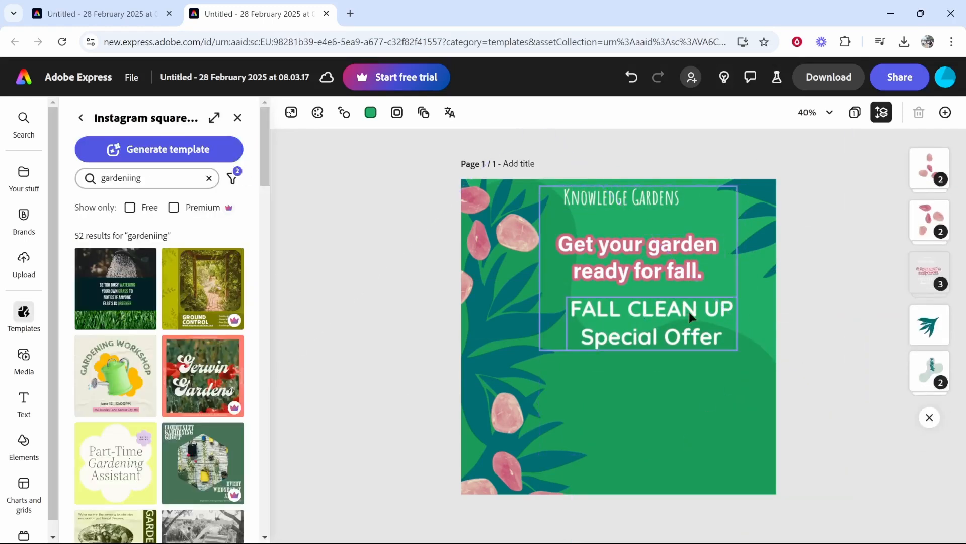
- Set the outline opacity of the "Get your garden ready for fall." text to 0%
left_click(638, 271)
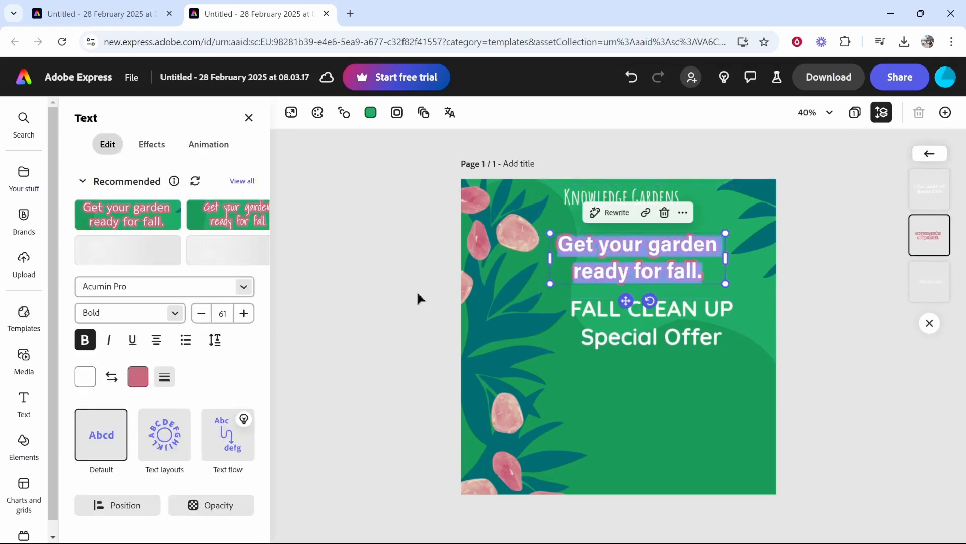
left_click(139, 380)
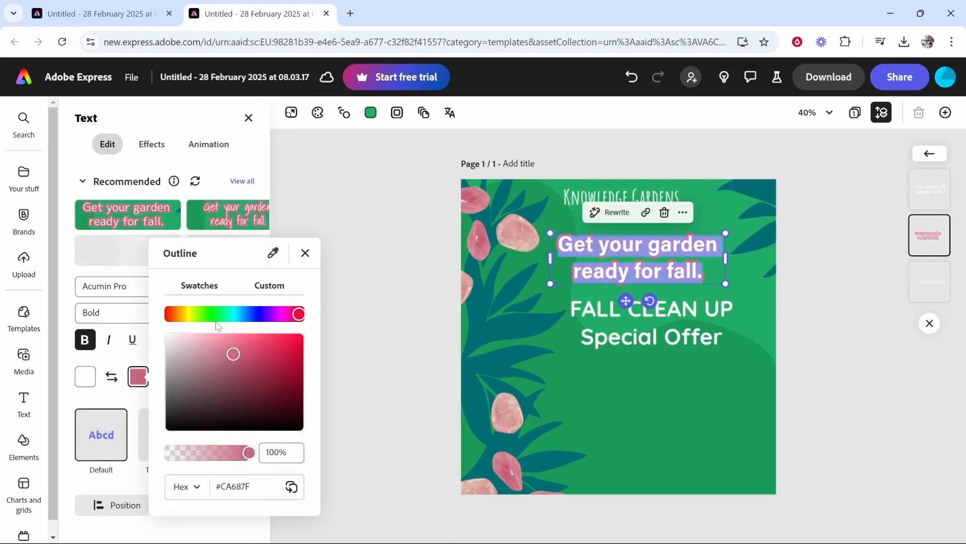
left_click_drag(243, 454, 100, 358)
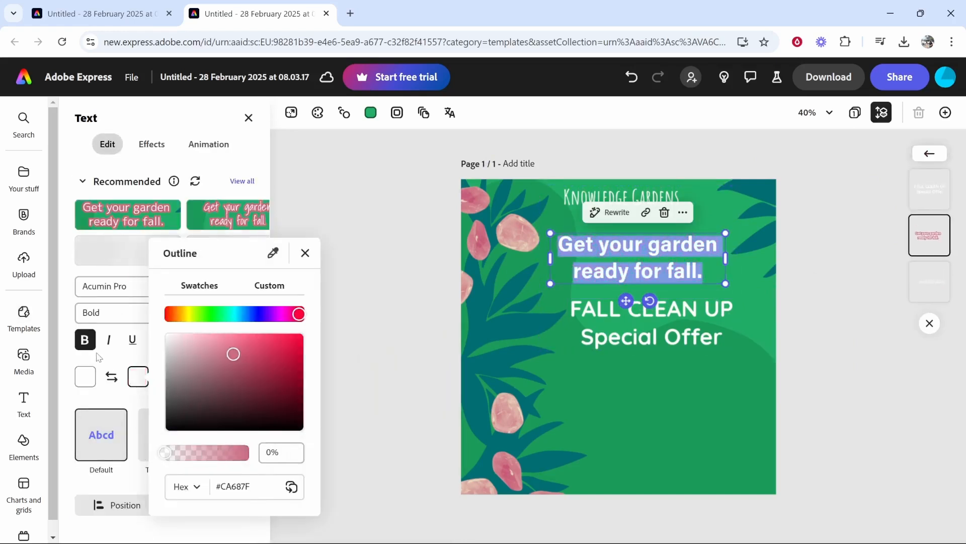
left_click(121, 358)
left_click(813, 238)
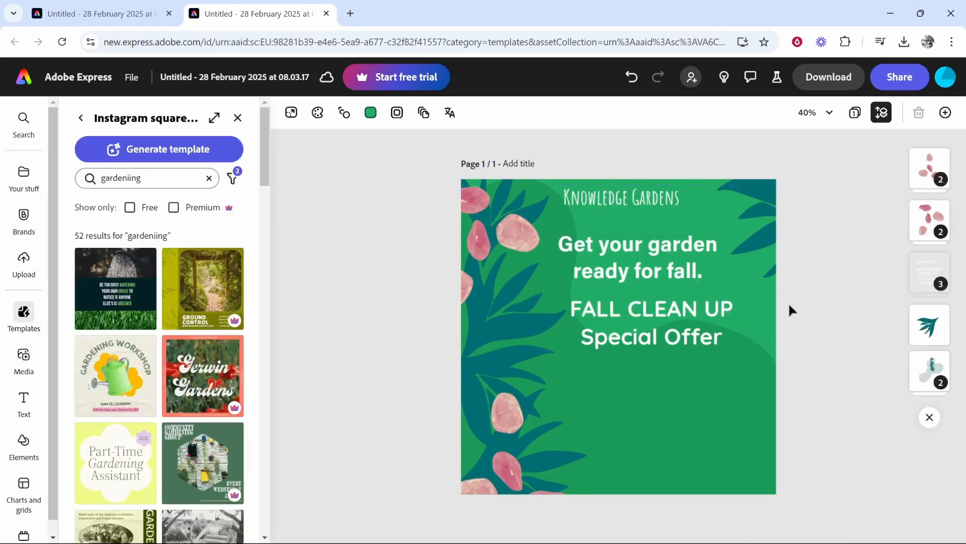
left_click(666, 249)
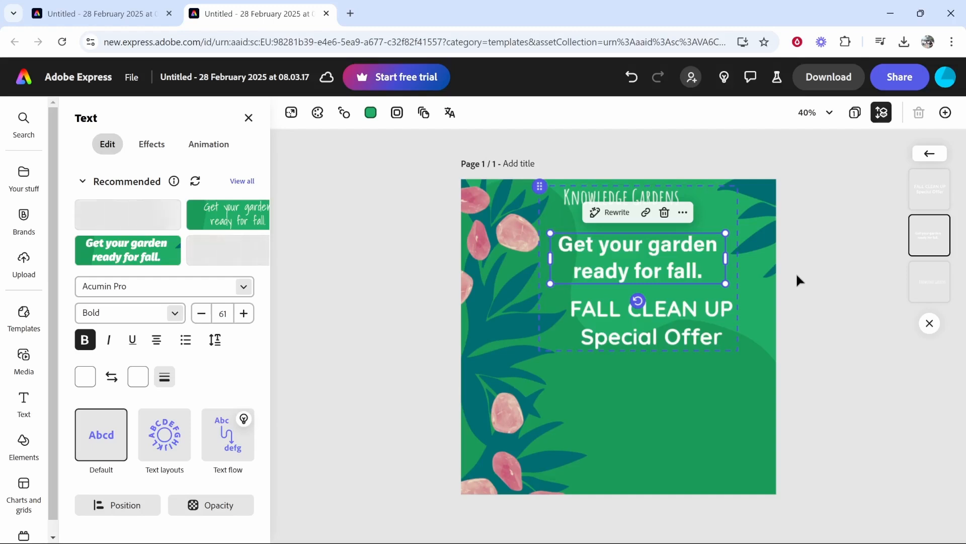
left_click(815, 266)
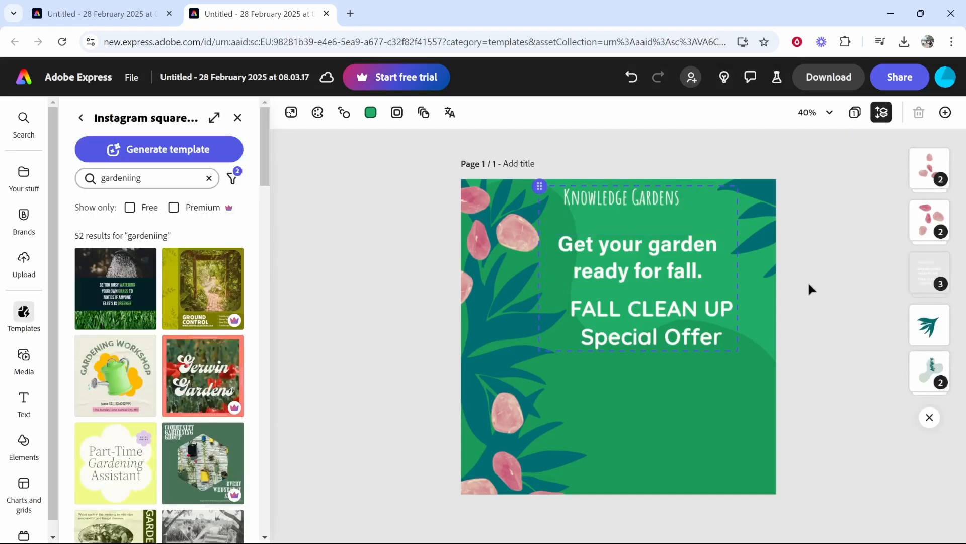
- Browse the gardening templates and the stock photos in the media library for further design material
scroll(216, 345, "down", 2)
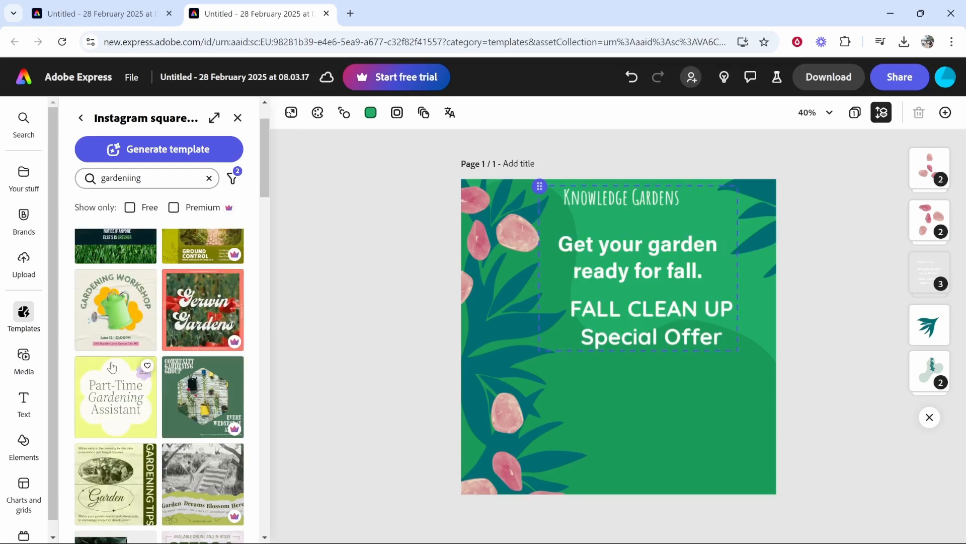
scroll(112, 369, "down", 5)
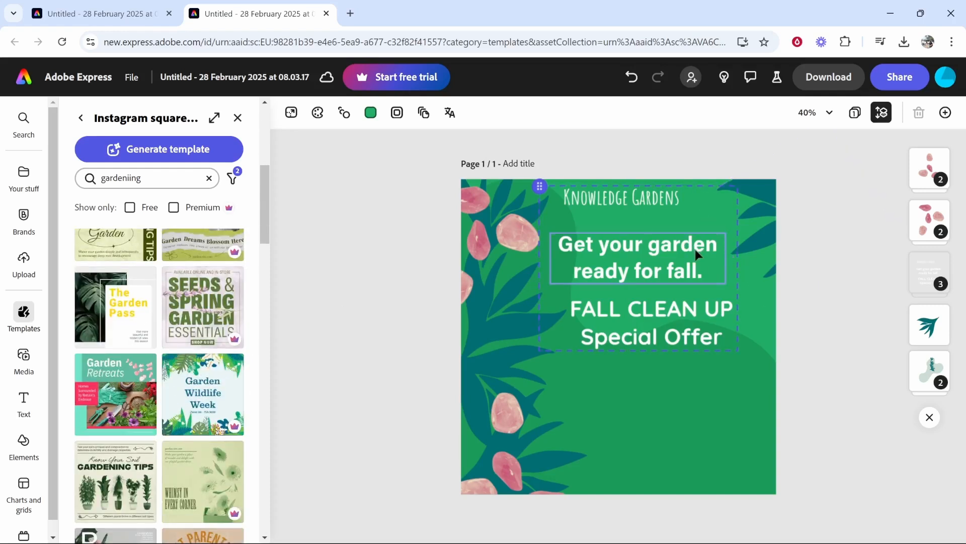
scroll(143, 291, "down", 4)
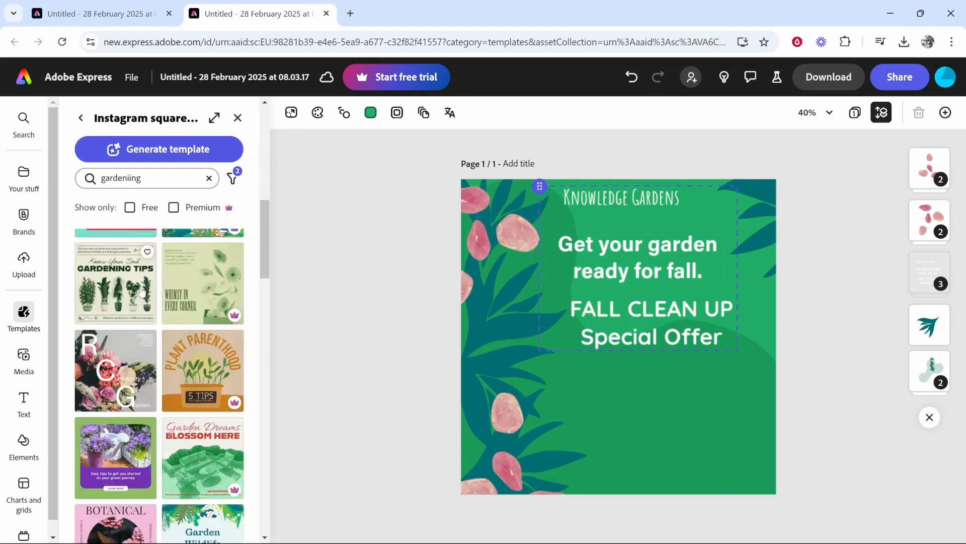
scroll(141, 291, "down", 3)
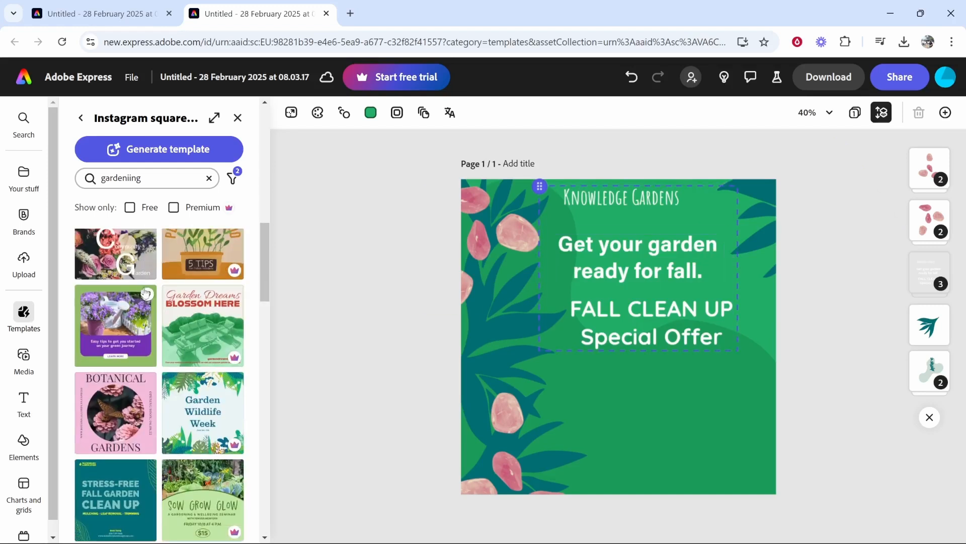
left_click(24, 358)
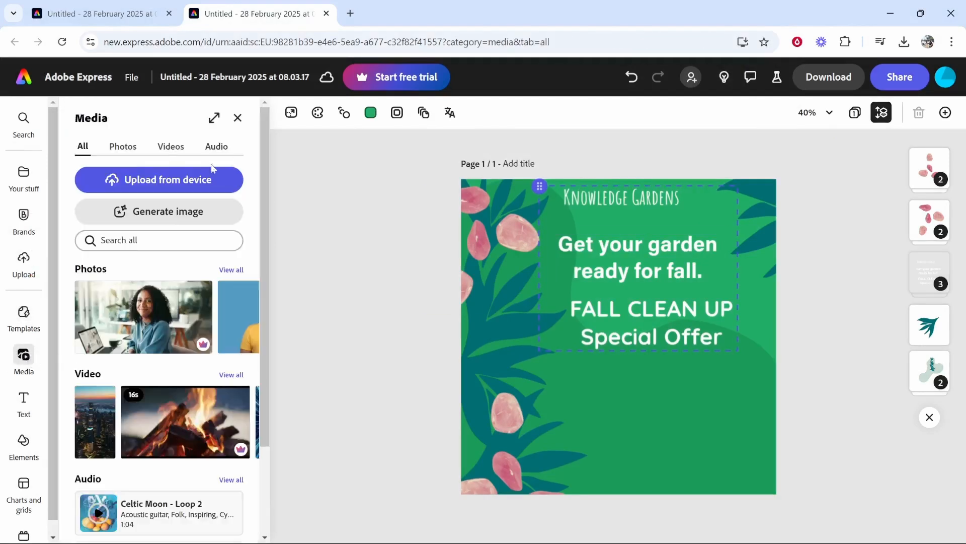
left_click(120, 147)
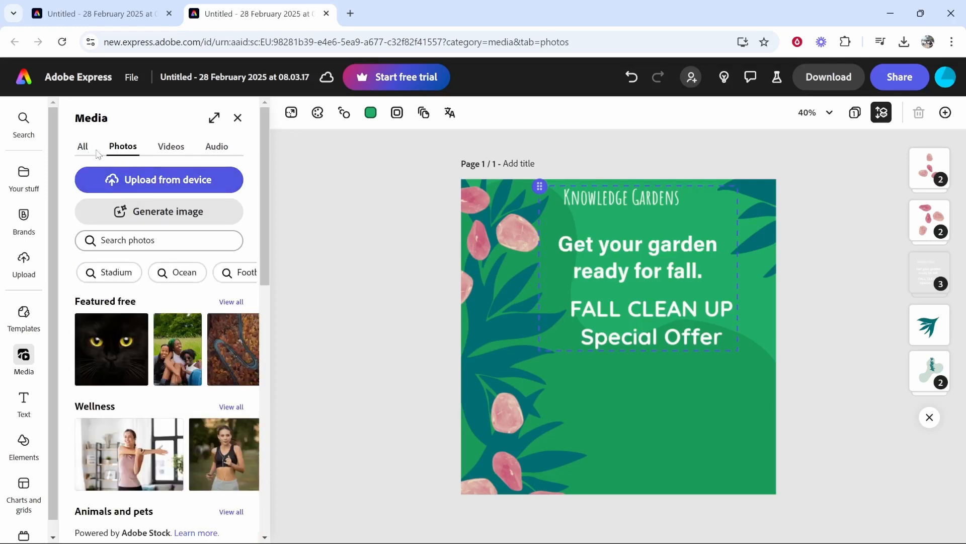
scroll(190, 377, "down", 10)
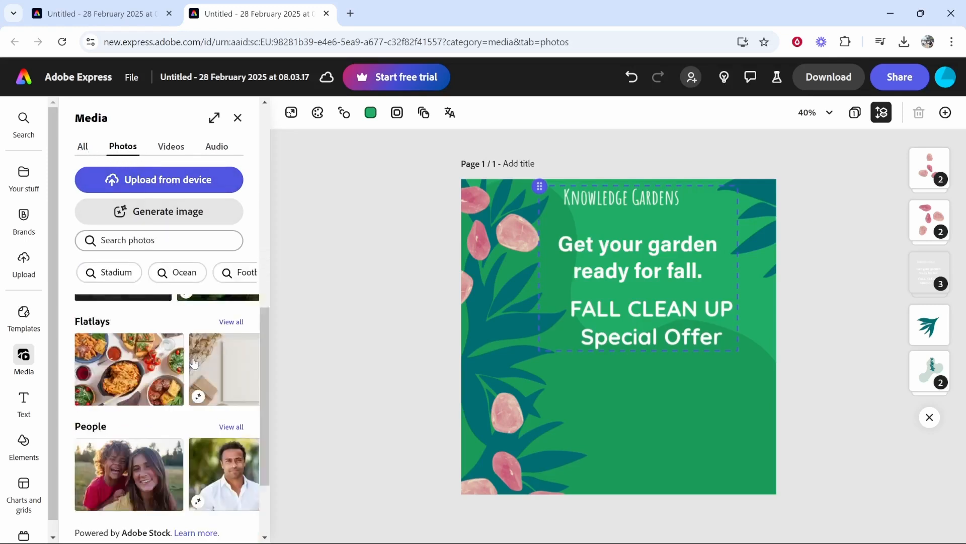
scroll(190, 377, "up", 10)
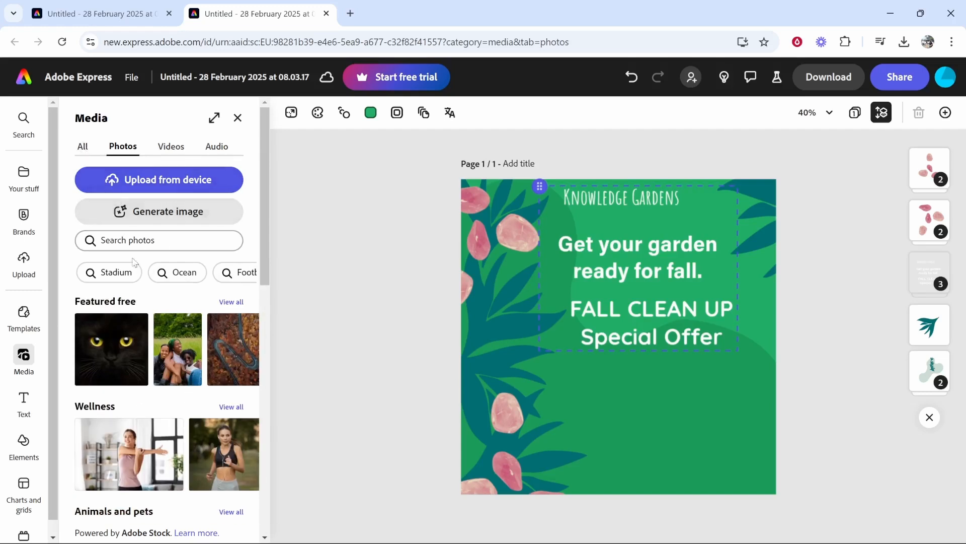
- Add the tropical beach picture from the stored image files to the page and place it beneath the "Special Offer" text
left_click(23, 176)
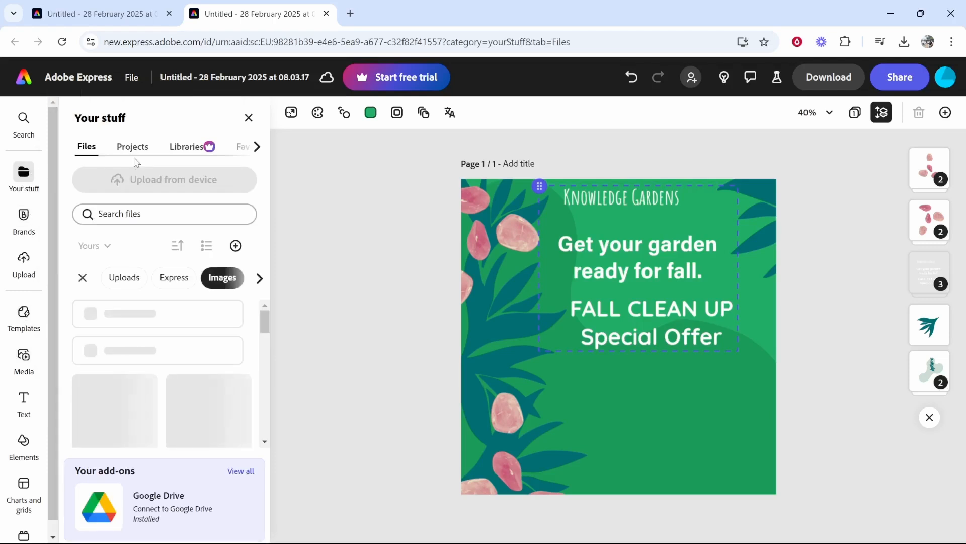
left_click(222, 278)
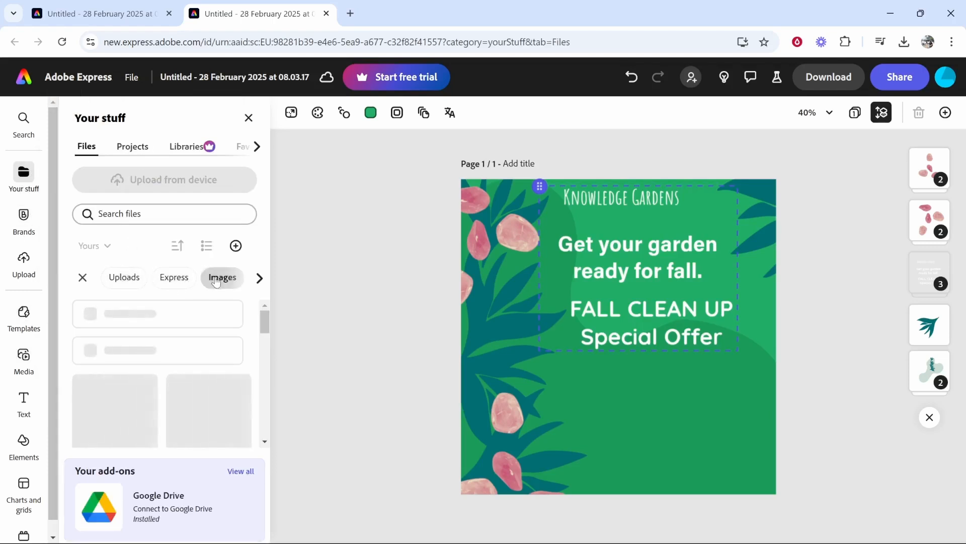
scroll(130, 422, "down", 2)
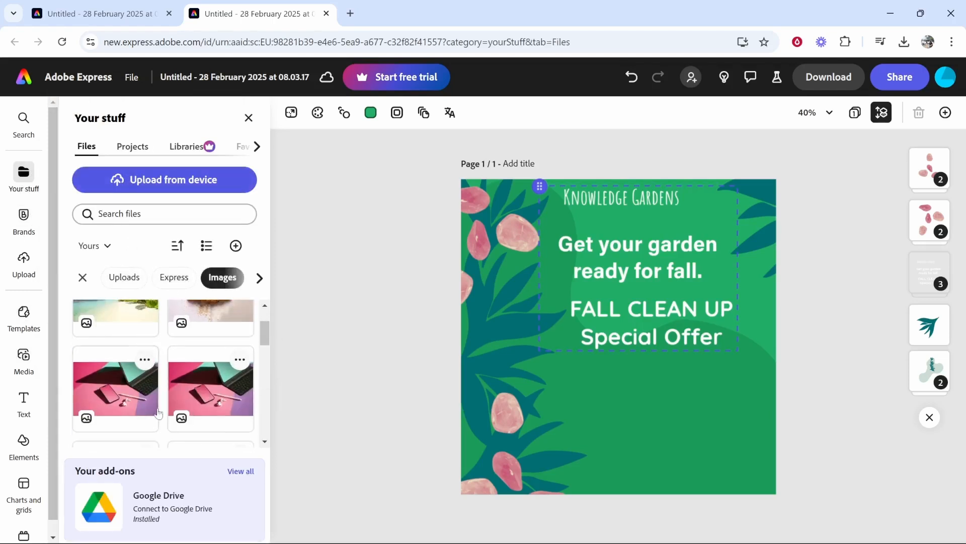
scroll(130, 421, "up", 2)
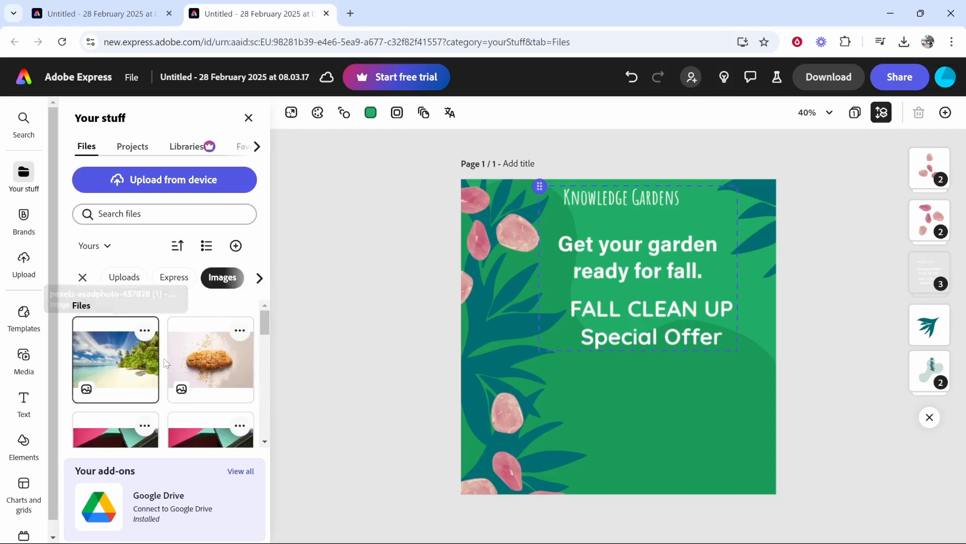
left_click_drag(127, 373, 630, 347)
left_click(100, 385)
left_click_drag(697, 298, 596, 365)
left_click_drag(589, 402, 668, 407)
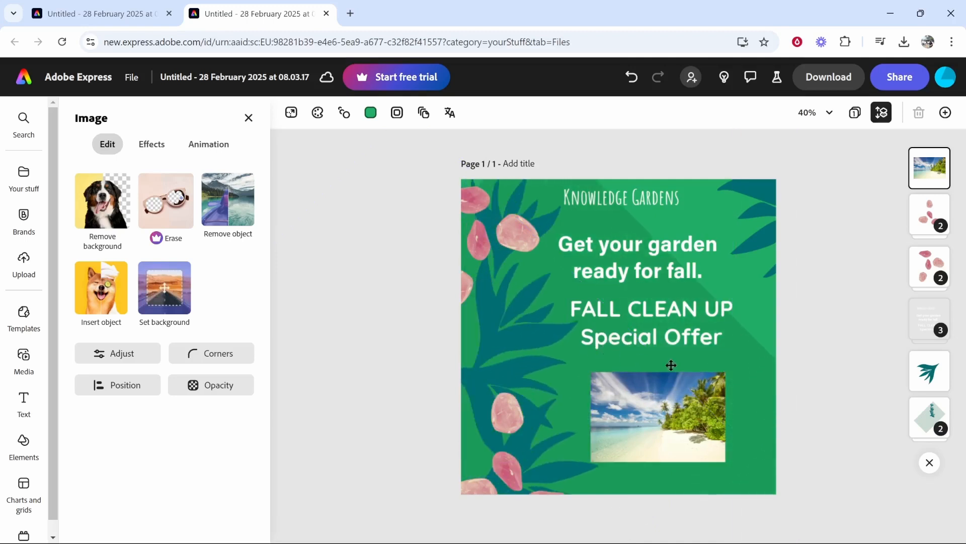
- Reposition the beach picture and enlarge it to fill the page's lower right area beneath the "Special Offer" text
left_click_drag(660, 359, 662, 344)
left_click(691, 413)
left_click_drag(670, 407, 635, 396)
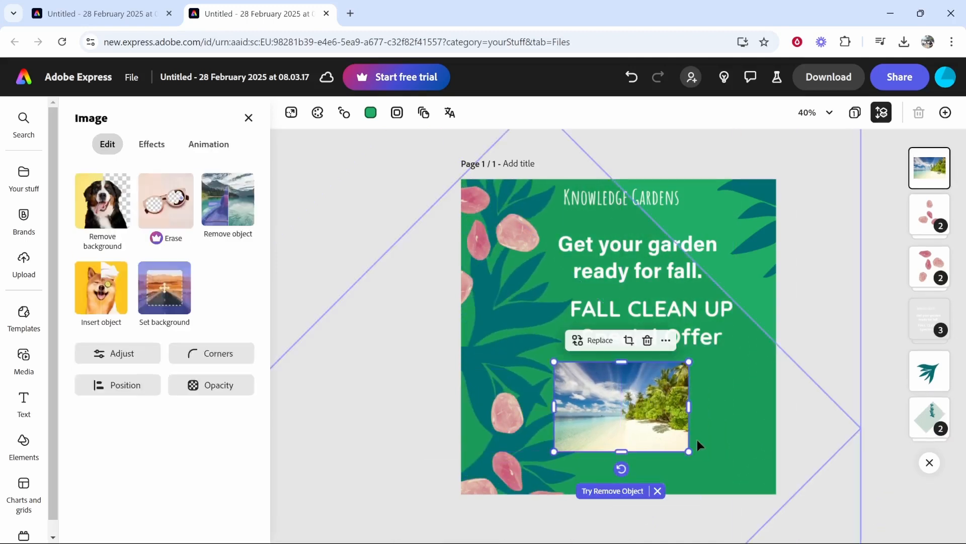
left_click_drag(690, 450, 783, 515)
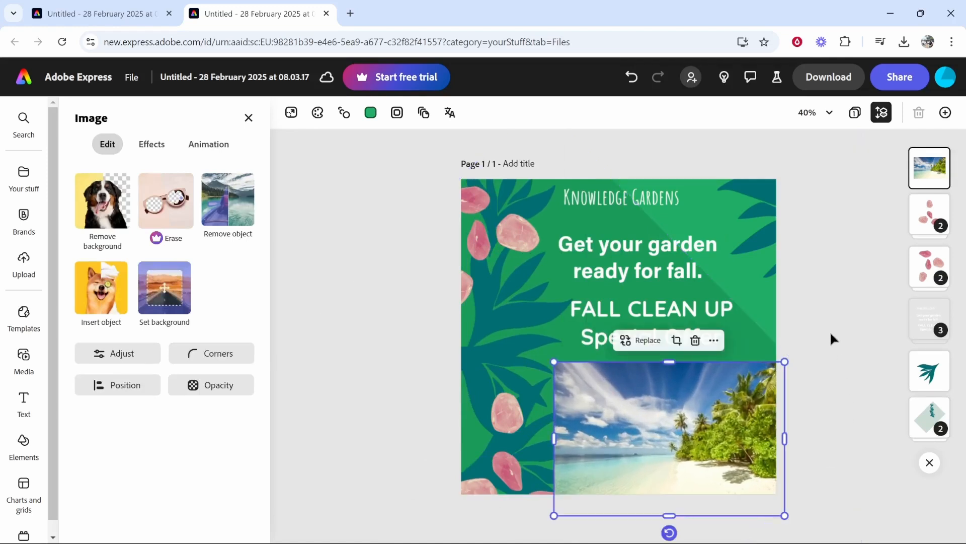
left_click(831, 332)
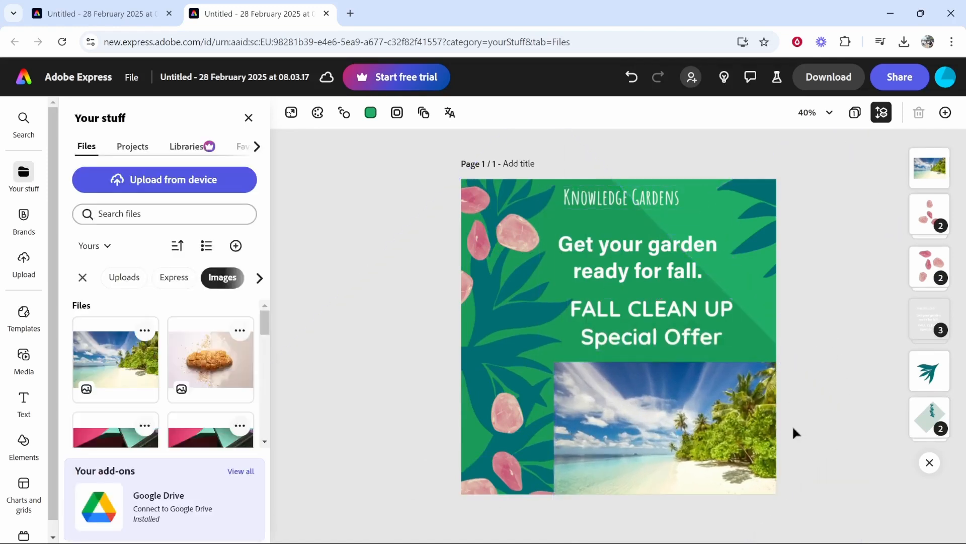
- Shift the "Get your garden ready for fall." text slightly up and right, and delete the "Knowledge Gardens" title
left_click(641, 248)
left_click_drag(642, 249, 658, 240)
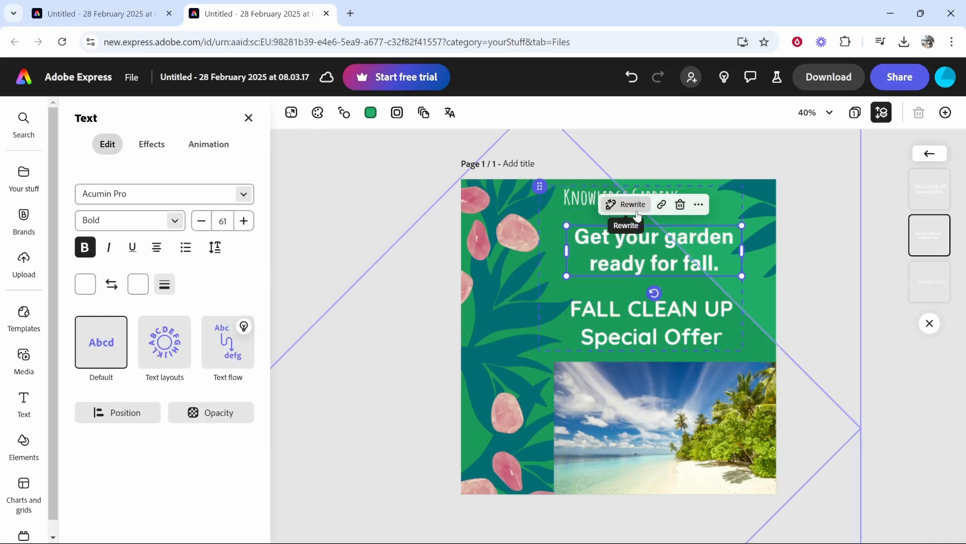
left_click(564, 196)
mouse_move(579, 199)
left_mouse_down()
mouse_move(642, 268)
mouse_move(789, 350)
mouse_move(581, 203)
left_mouse_up()
- Enlarge the "Get your garden ready for fall." text and position it directly above "FALL CLEAN UP Special Offer"
left_click(650, 256)
left_click_drag(650, 257, 647, 220)
left_click_drag(727, 235, 775, 255)
left_click_drag(684, 214, 666, 249)
left_click(687, 320)
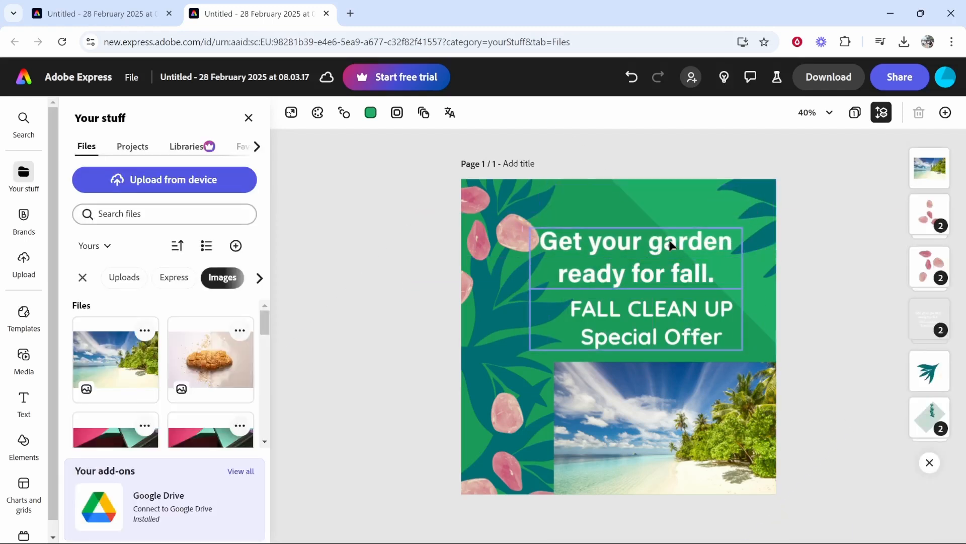
left_click(654, 176)
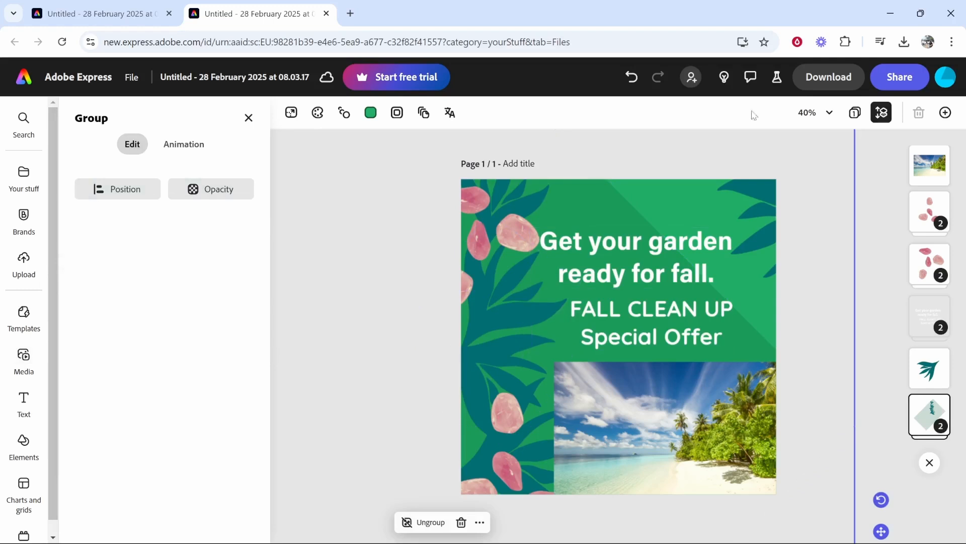
- Download the finished design in PNG format and save it in the Downloads folder as Untitled (5)
left_click(827, 81)
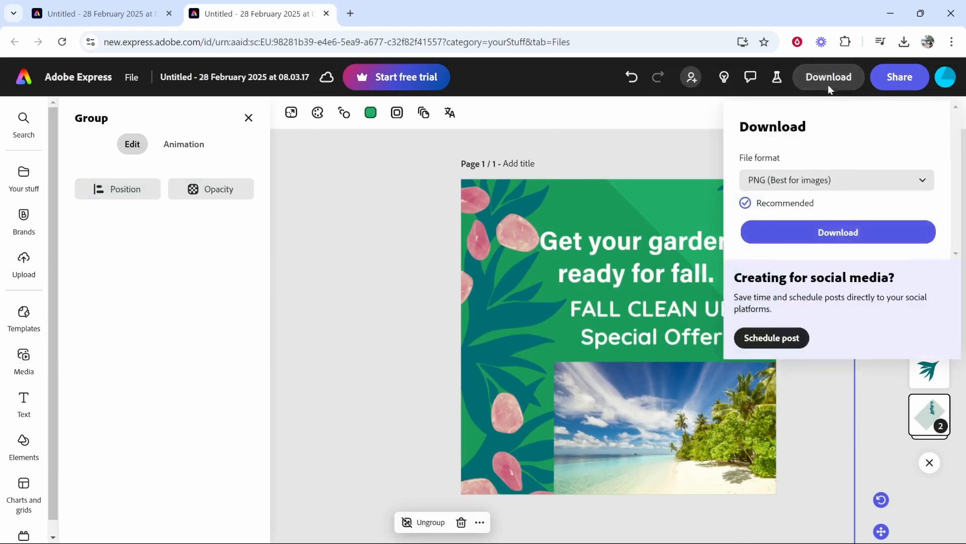
left_click(760, 239)
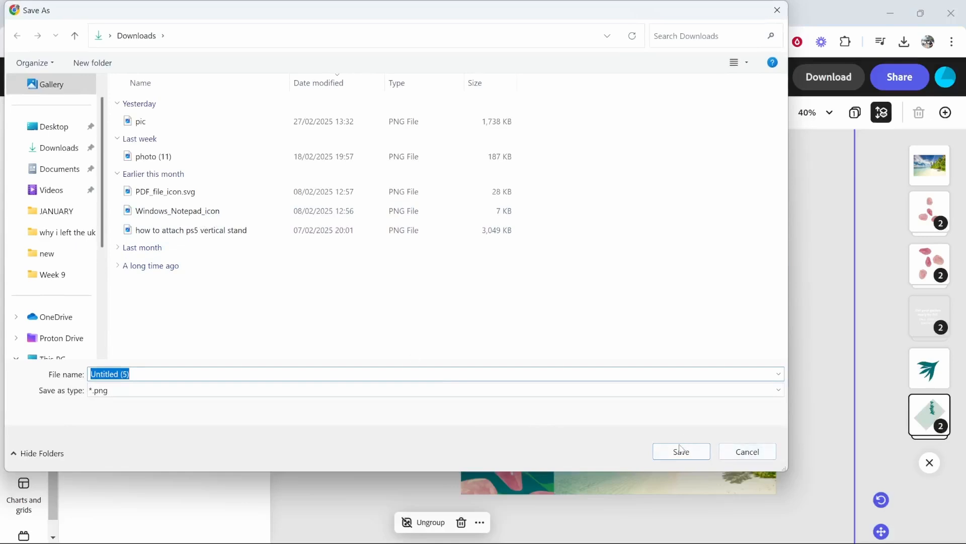
left_click(681, 450)
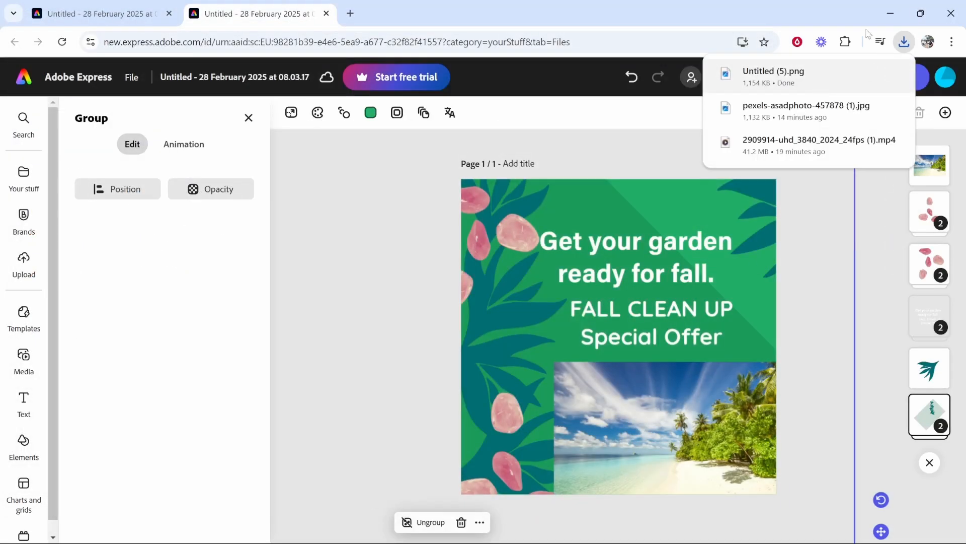
- Open the downloaded Untitled (5).png in the image viewer, inspect the whole design at full-window size, and close it
left_click(795, 78)
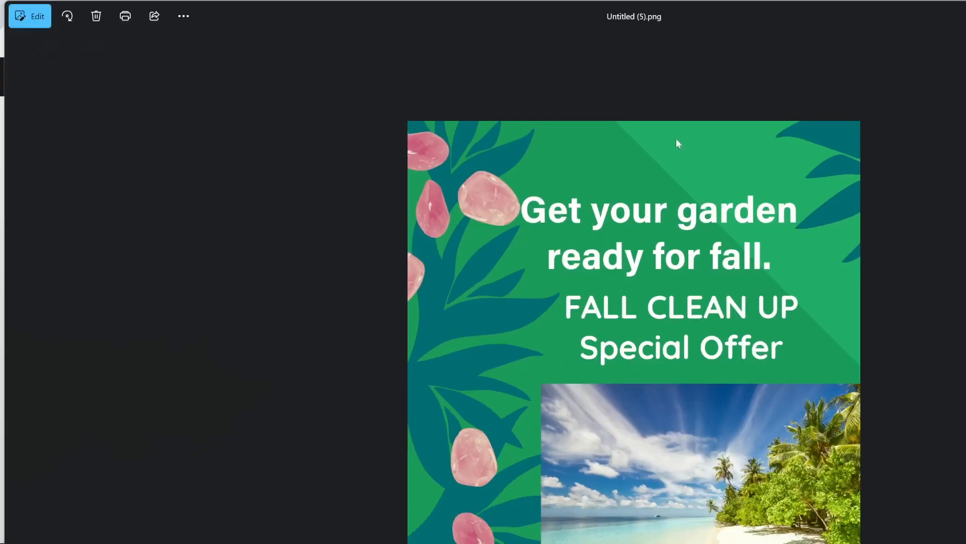
left_click_drag(786, 16, 583, 30)
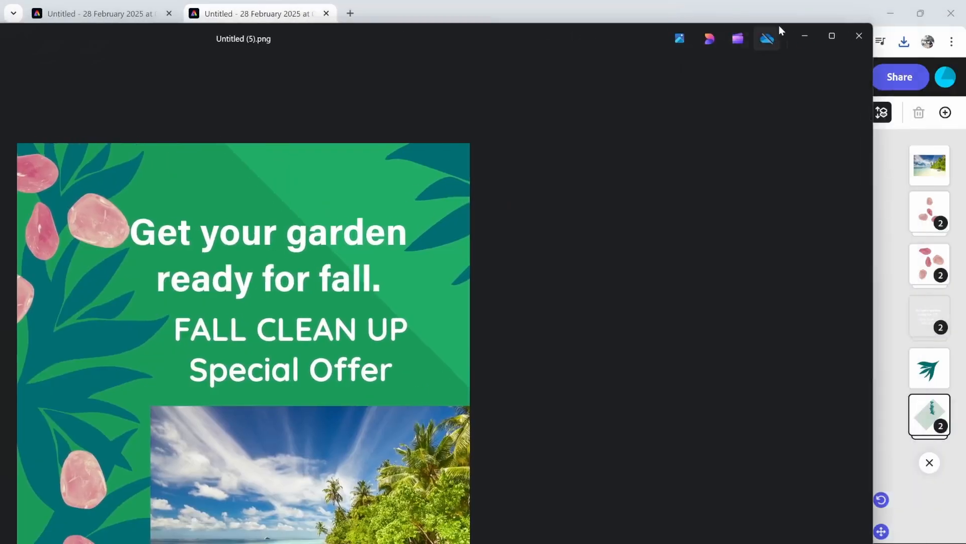
left_click(832, 36)
mouse_move(821, 529)
left_mouse_down()
mouse_move(806, 529)
mouse_move(819, 530)
left_mouse_up()
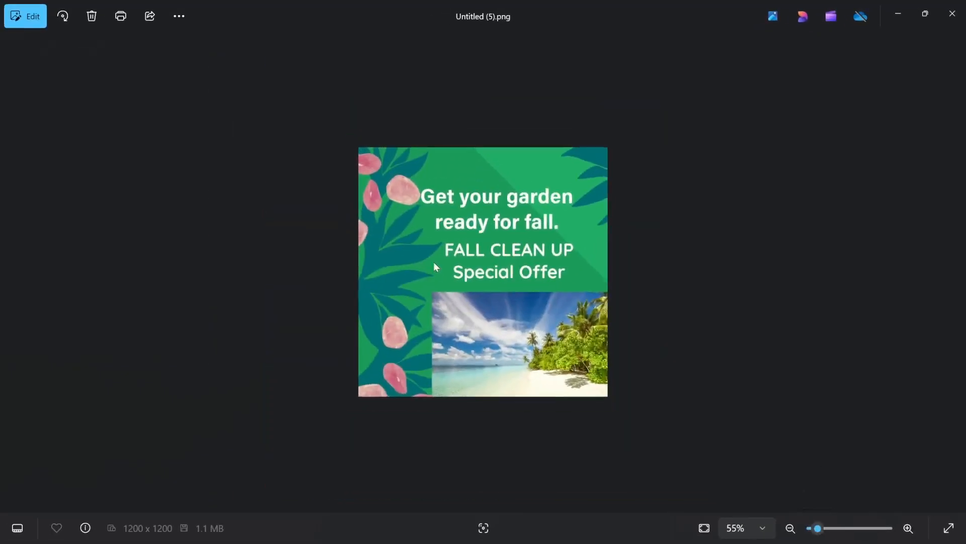
scroll(484, 245, "up", 5)
scroll(484, 245, "down", 4)
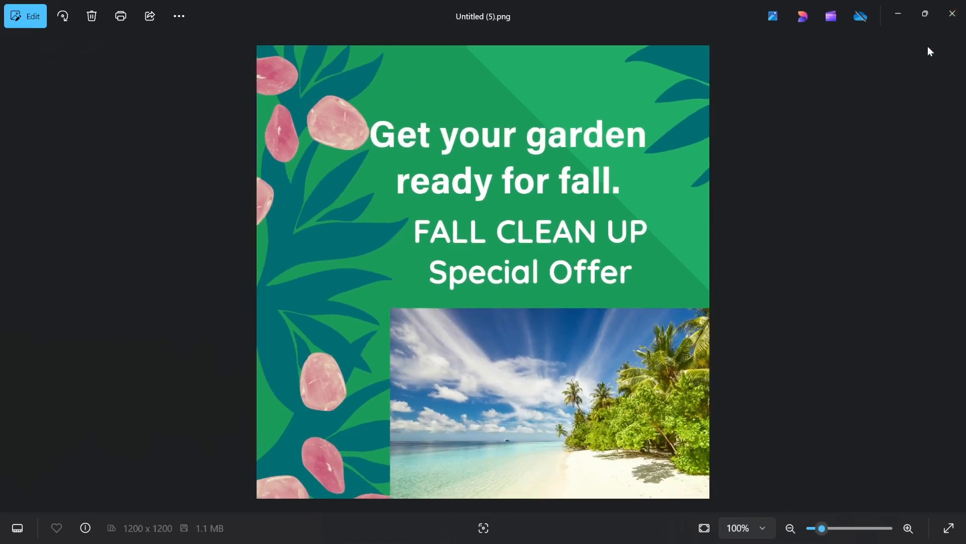
left_click(952, 14)
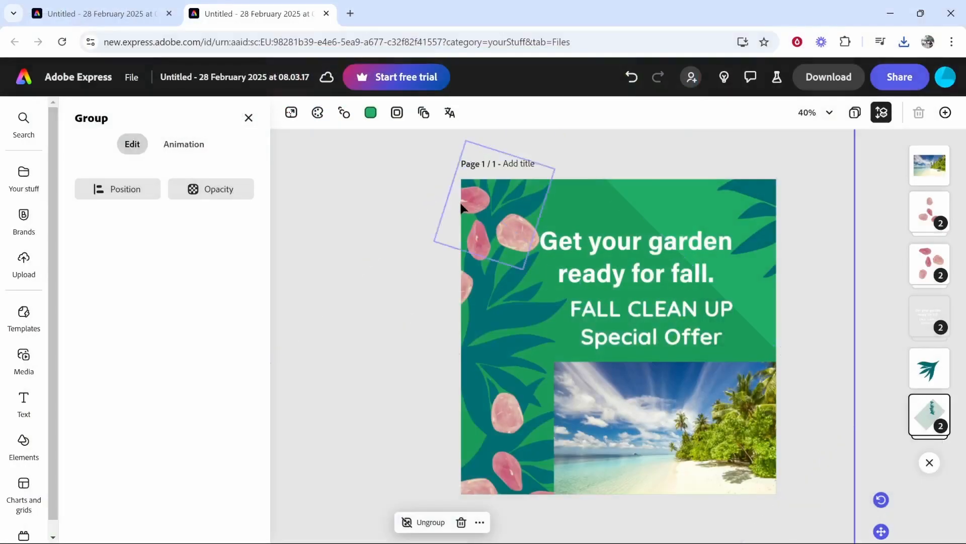